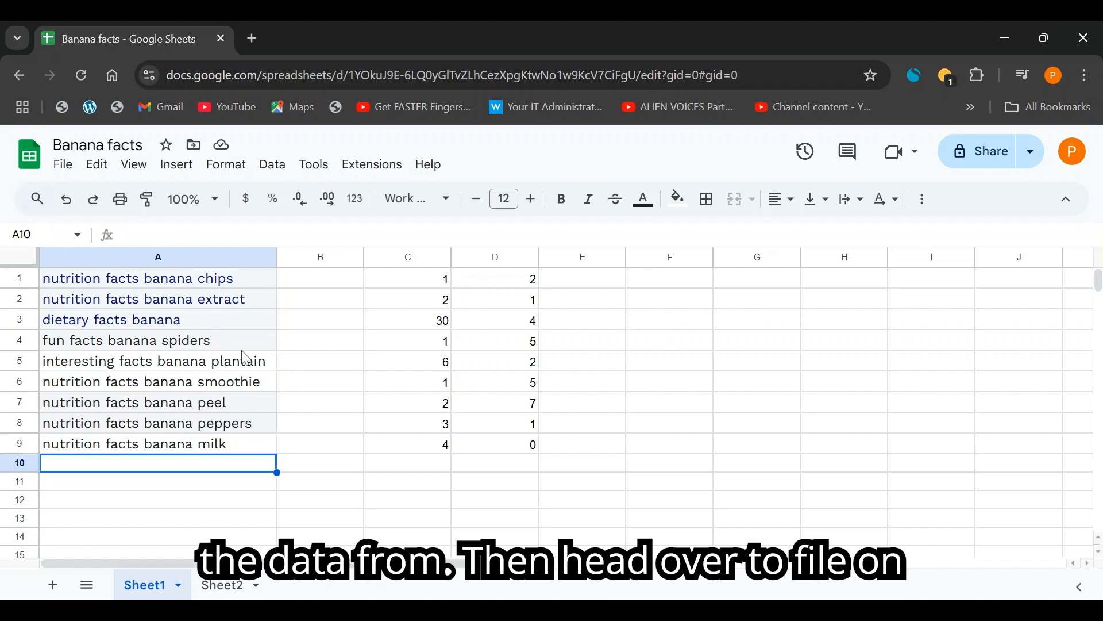
# Create a new blank spreadsheet from the File menu.
pyautogui.click(65, 167)
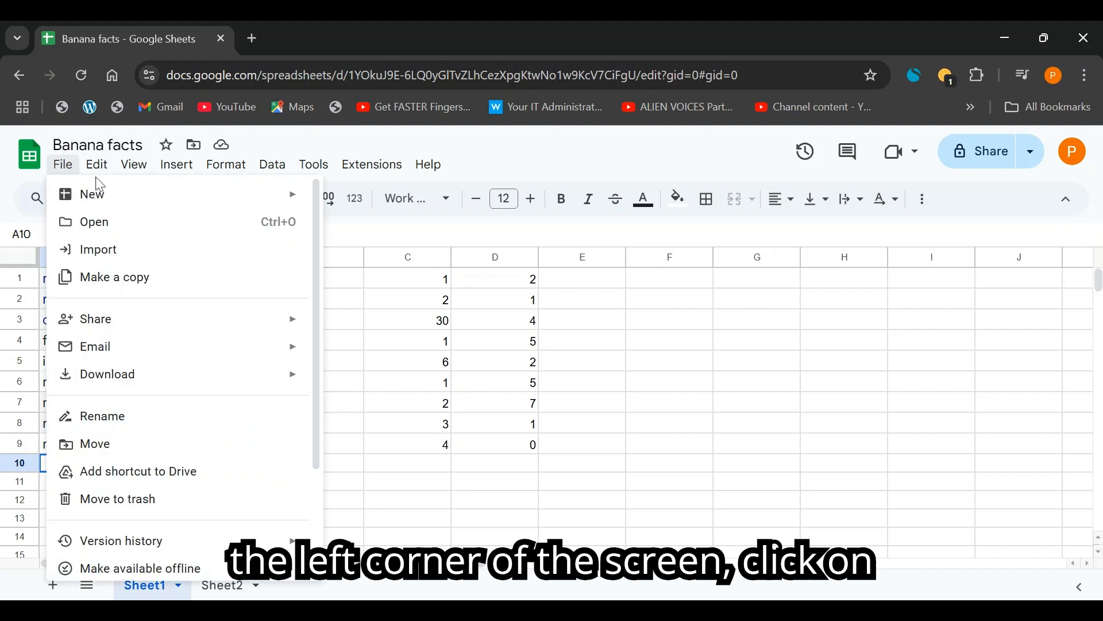
pyautogui.moveTo(101, 173)
pyautogui.moveTo(61, 172)
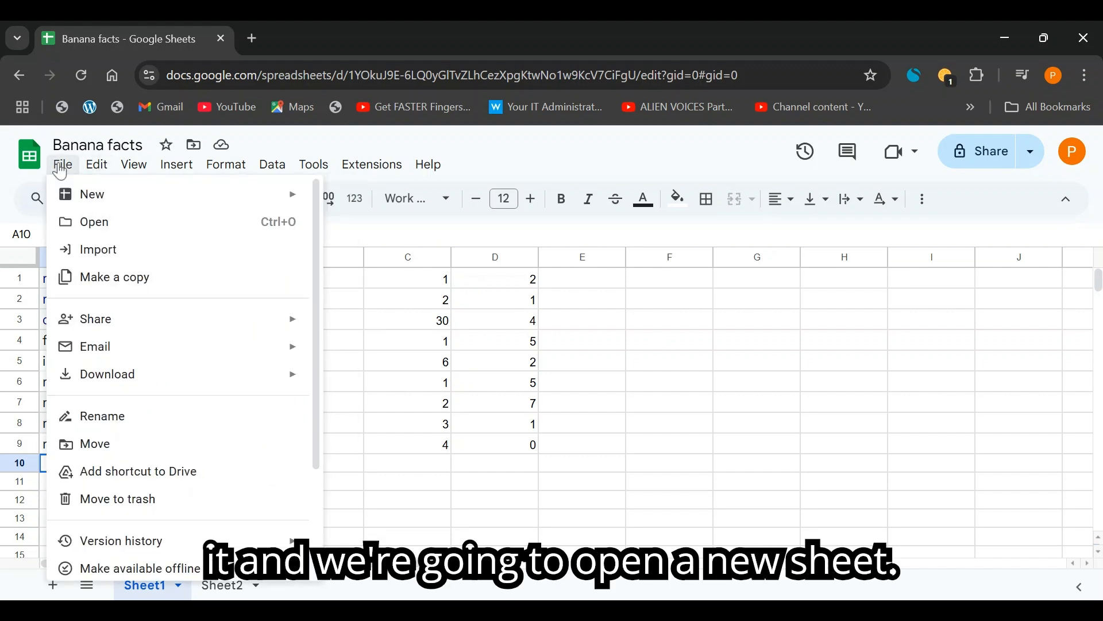
pyautogui.moveTo(268, 193)
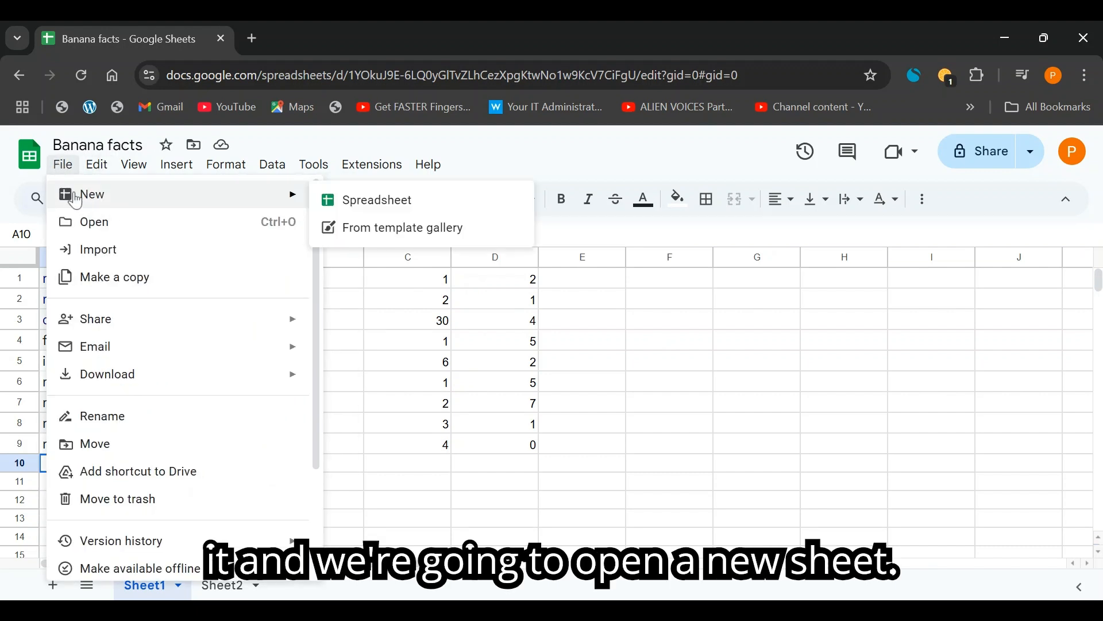
pyautogui.click(362, 203)
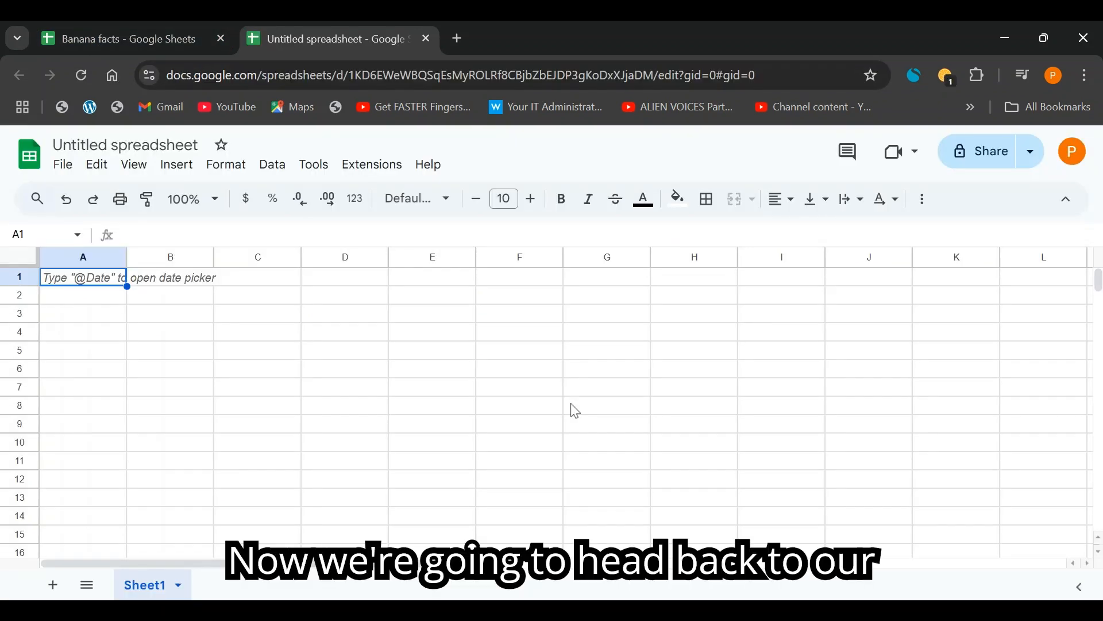
# Copy the Banana facts spreadsheet's web address, then come back to the new spreadsheet.
pyautogui.click(170, 36)
pyautogui.click(386, 75)
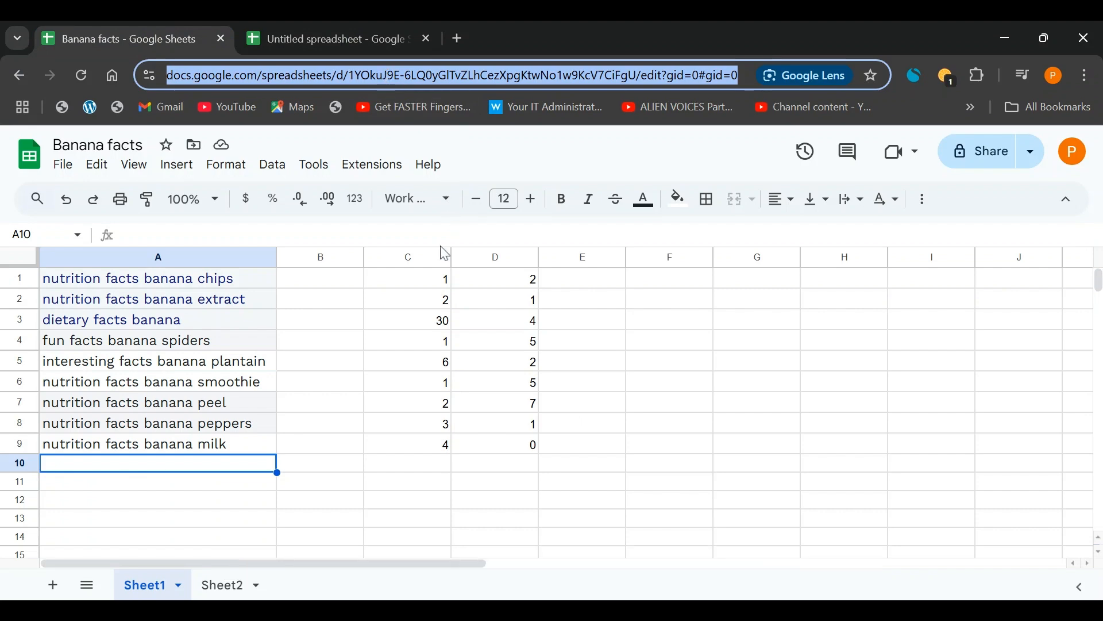
pyautogui.click(321, 39)
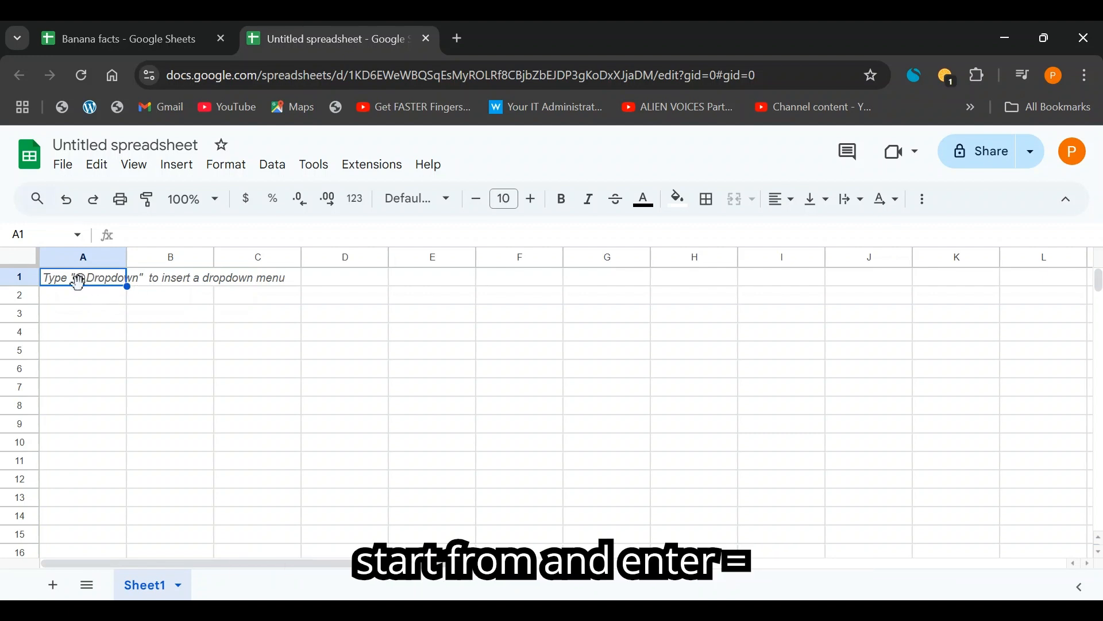
# Begin =IMPORTRANGE(" in A1 with the pasted Banana facts URL, then start the range argument.
pyautogui.write('=')
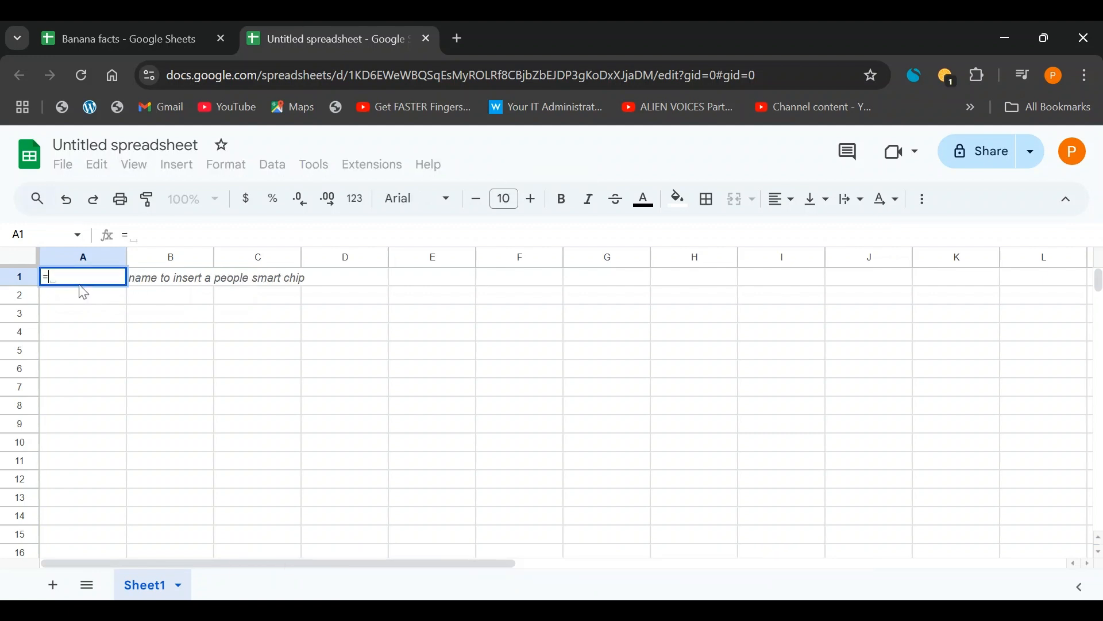
pyautogui.write('IMPOR')
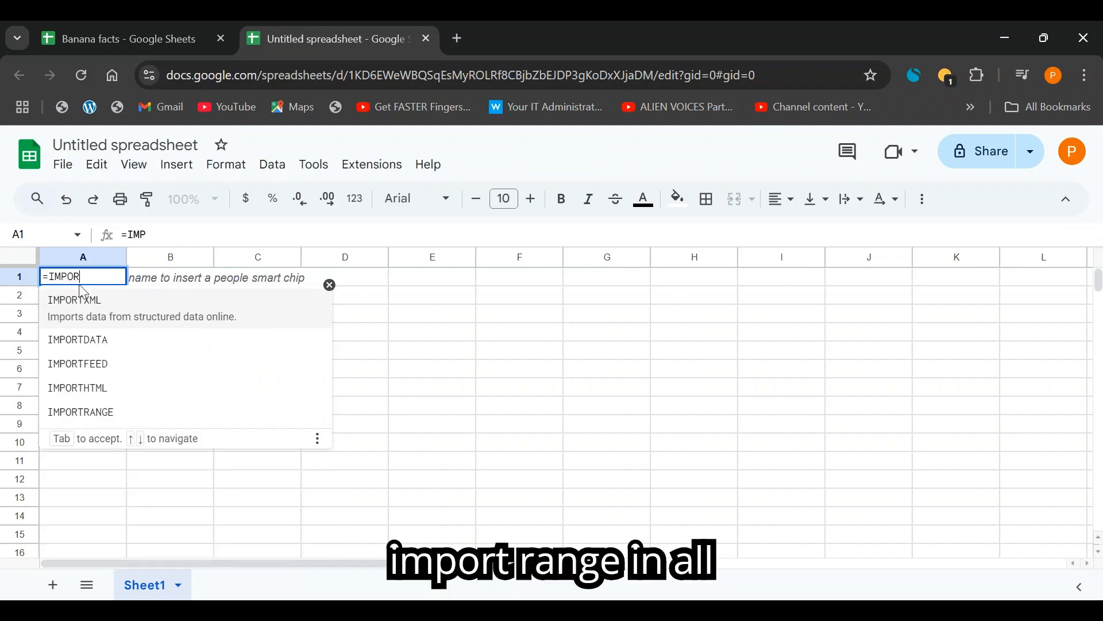
pyautogui.write('TRANGE')
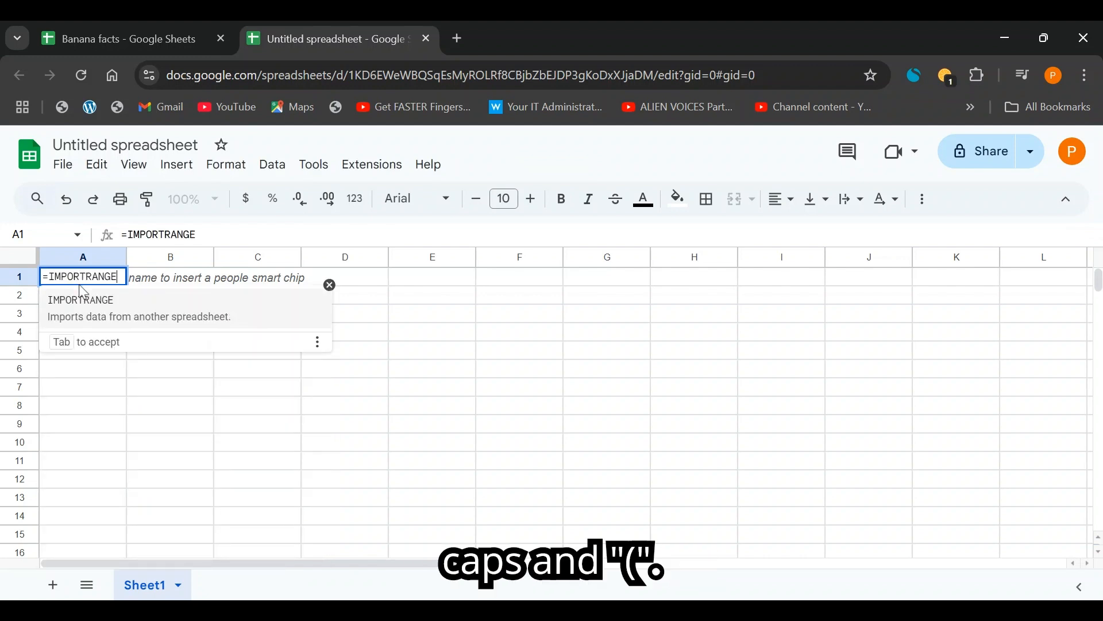
pyautogui.write('(')
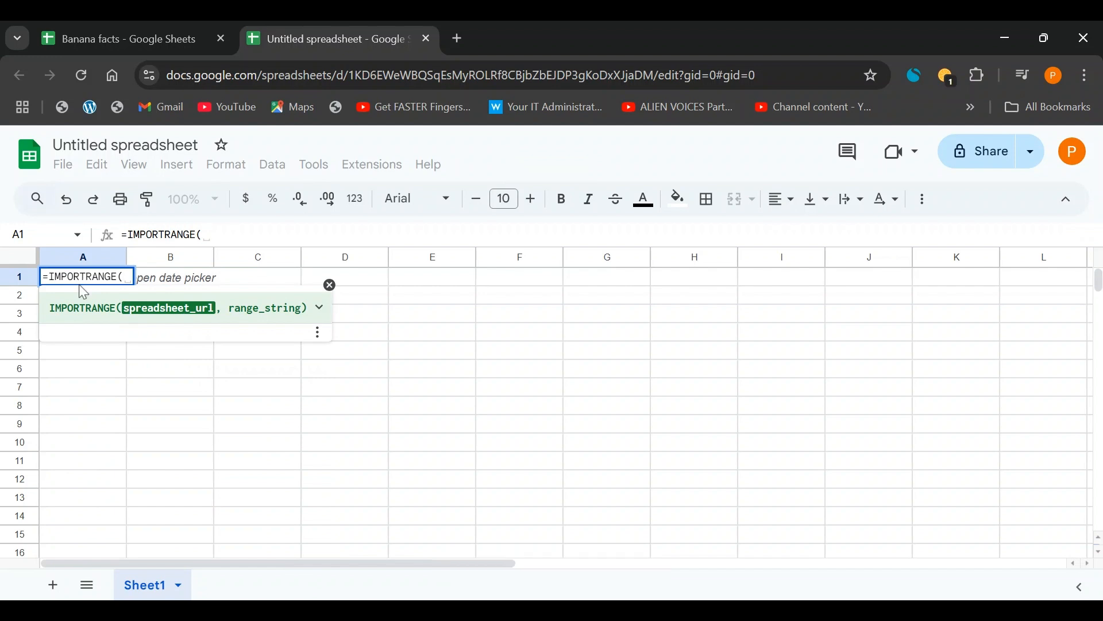
pyautogui.write('"')
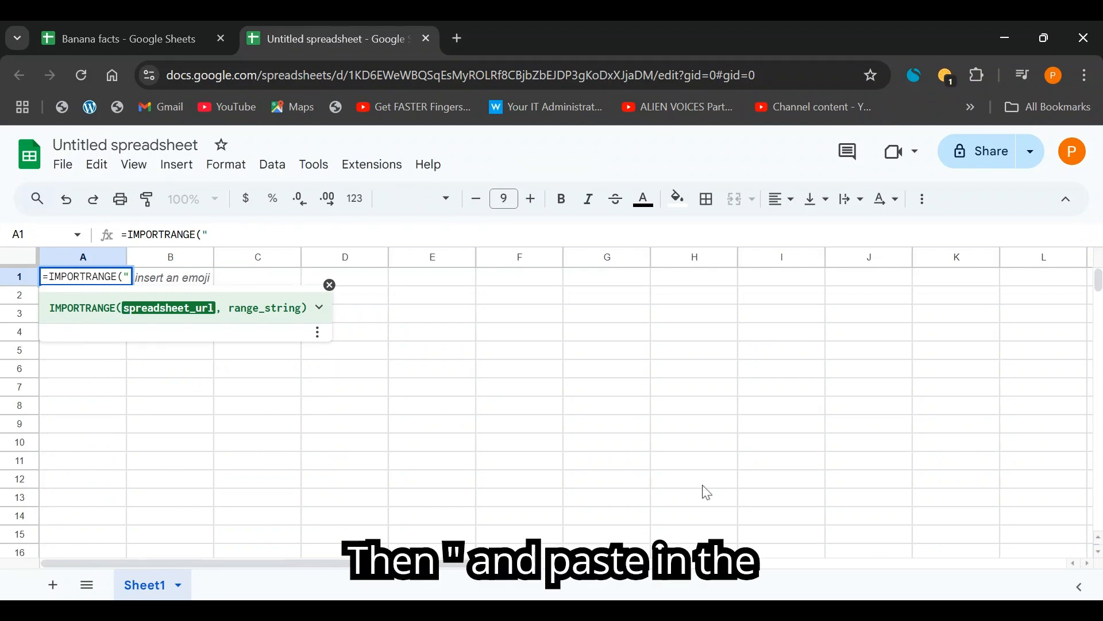
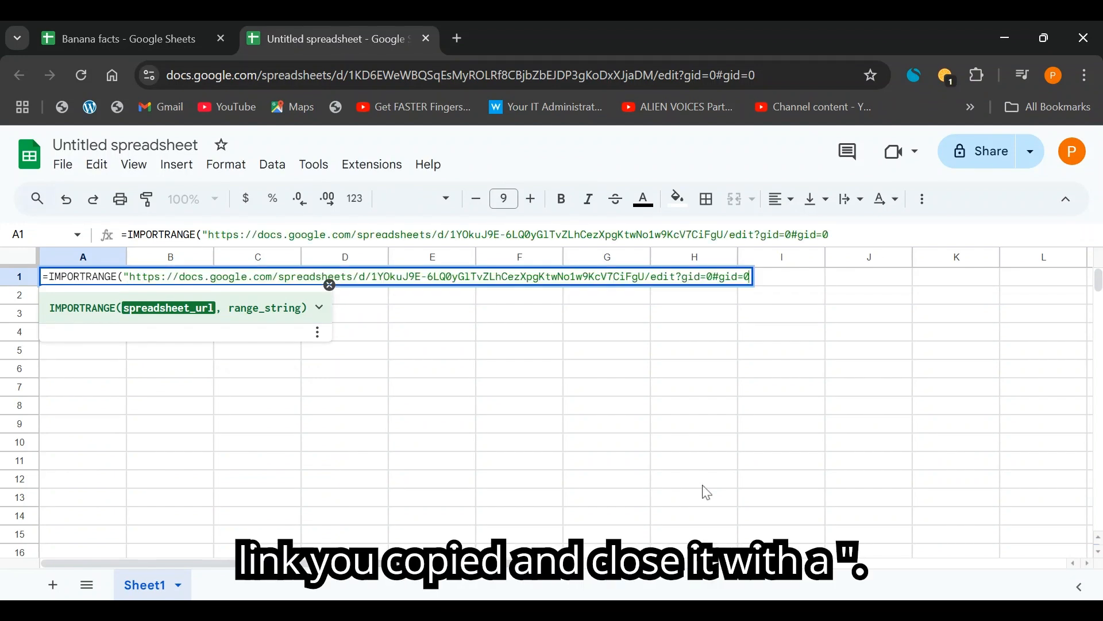
pyautogui.write('", ')
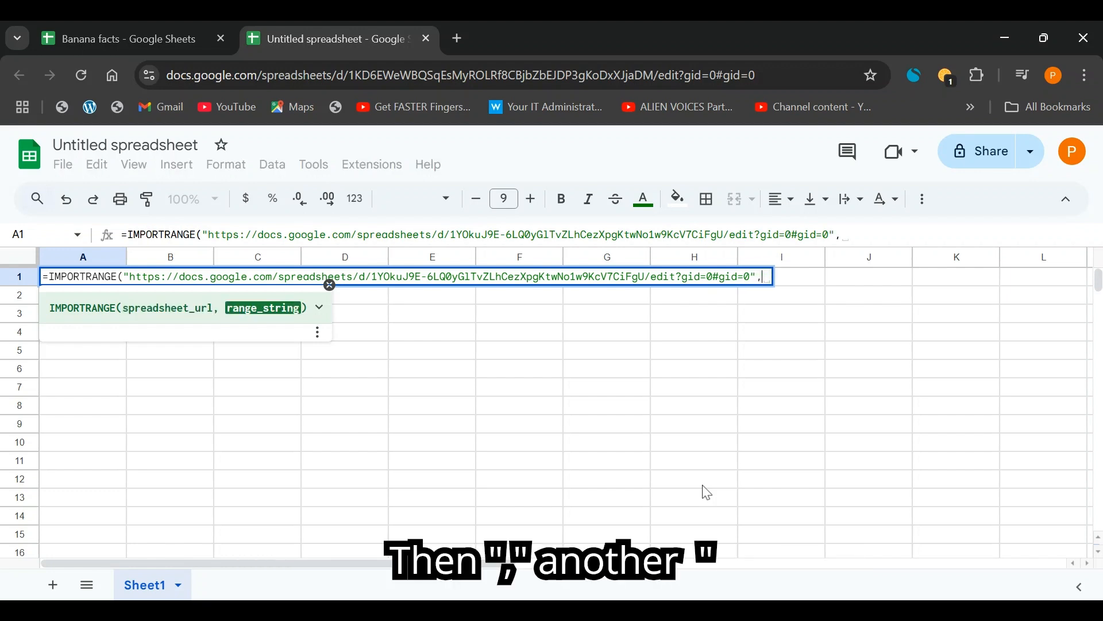
pyautogui.write('"')
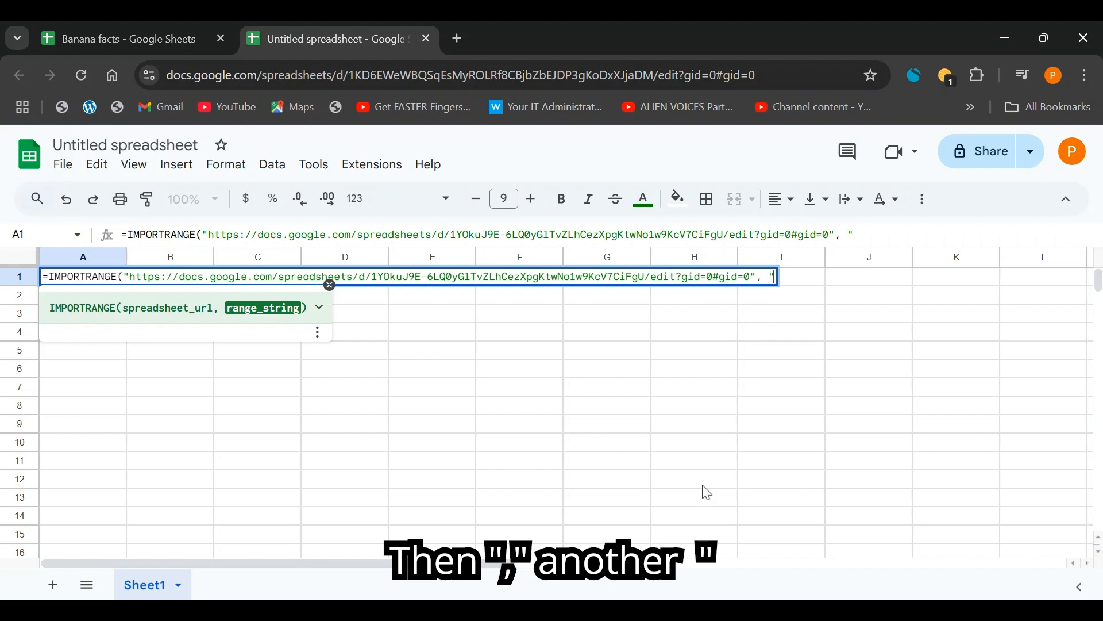
# Confirm the source tab name in Banana facts and enter Sheet1! as the range start.
pyautogui.click(122, 36)
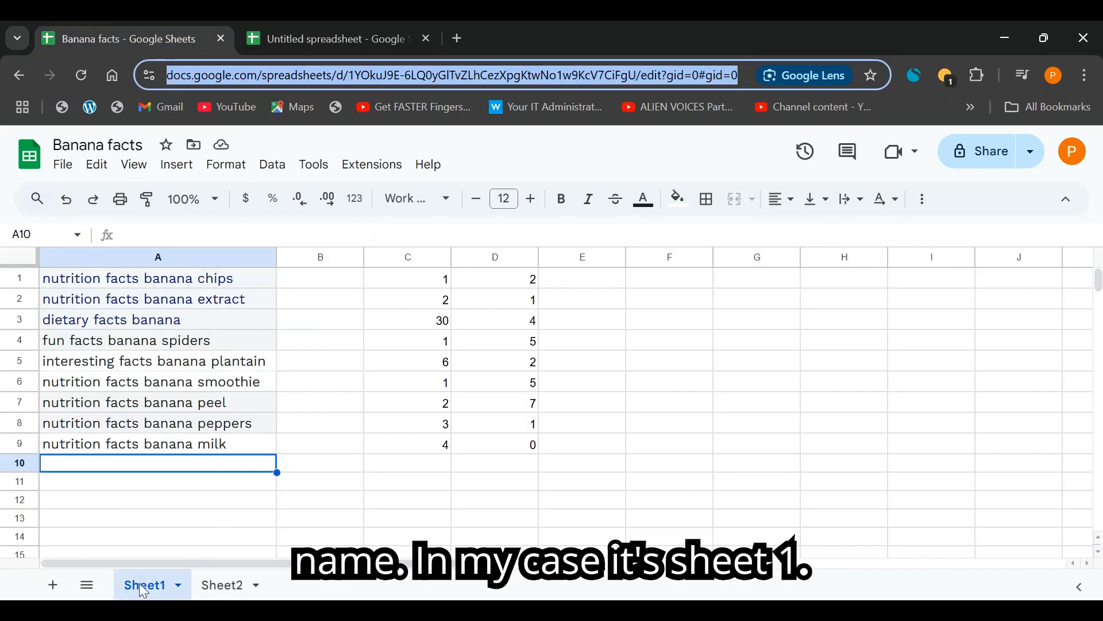
pyautogui.click(372, 31)
pyautogui.write('Sheet')
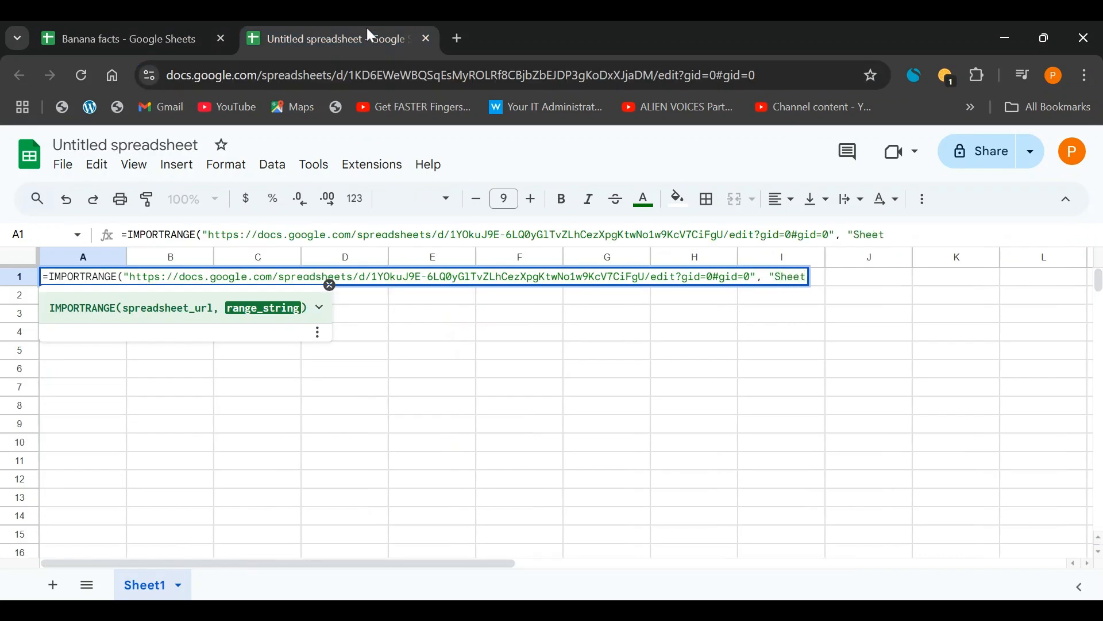
pyautogui.write('1')
pyautogui.click(155, 20)
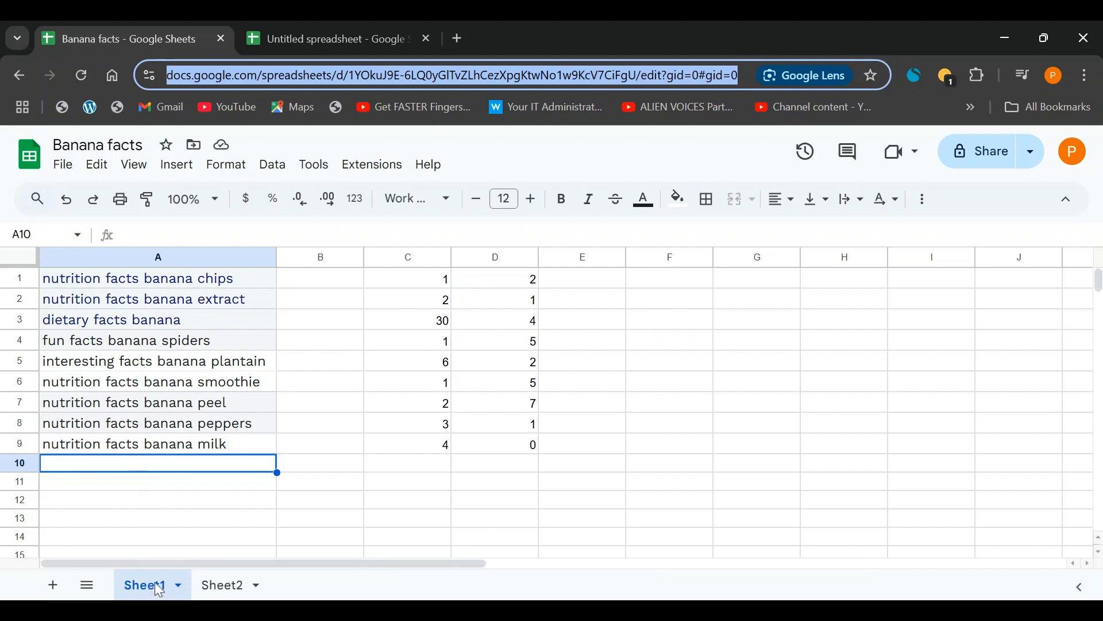
pyautogui.hotkey('ctrl', 'Tab')
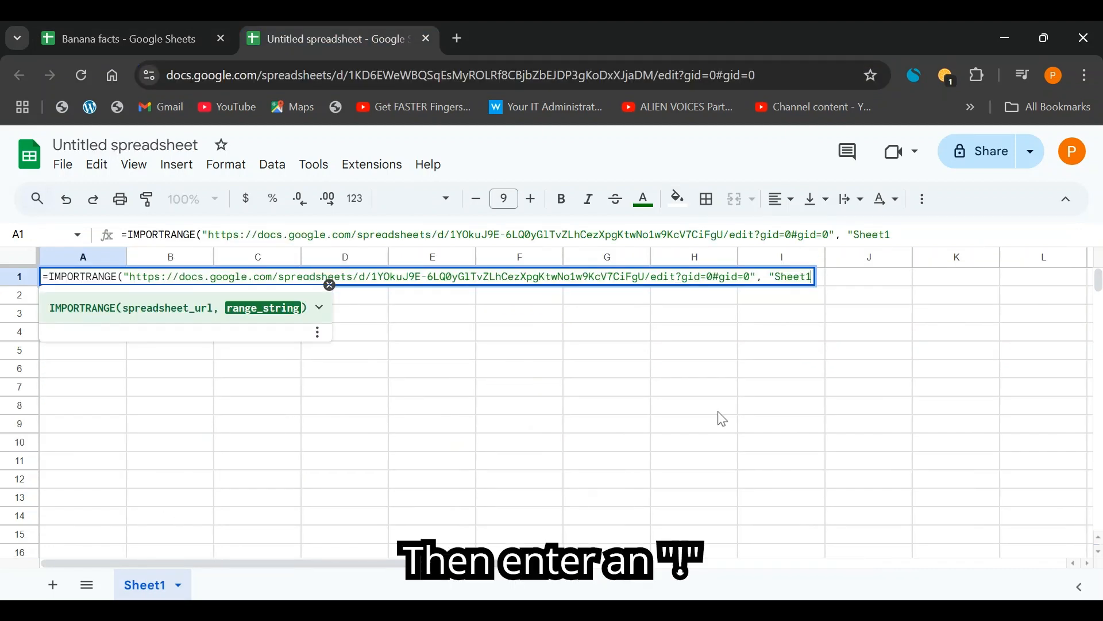
pyautogui.write('!')
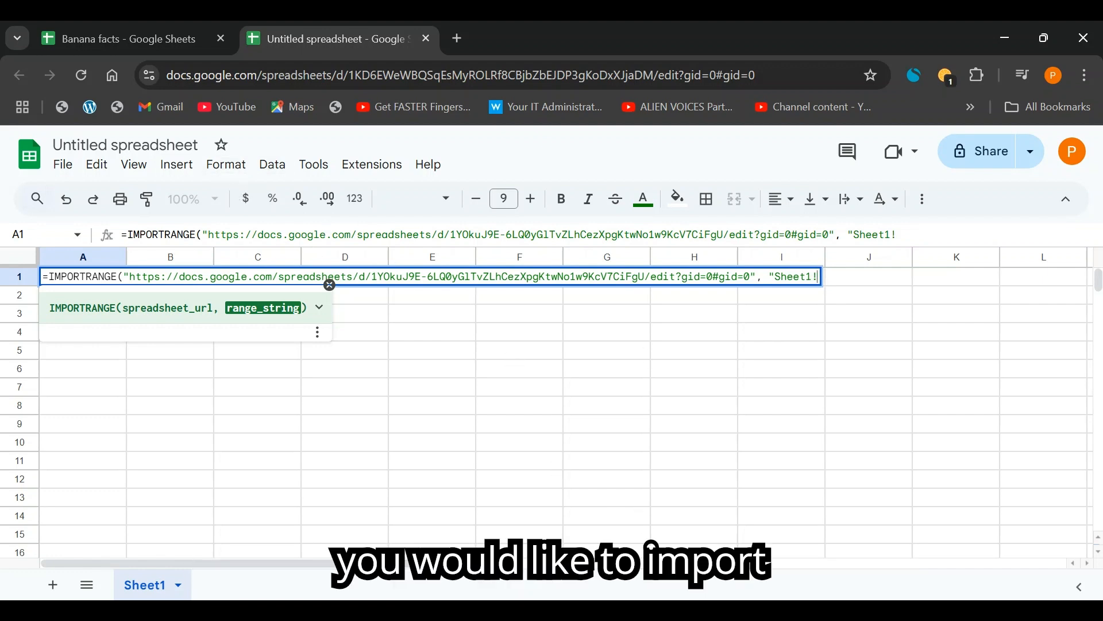
# Check where the Banana facts data ends, then complete and enter the range Sheet1!A1:D8.
pyautogui.click(130, 29)
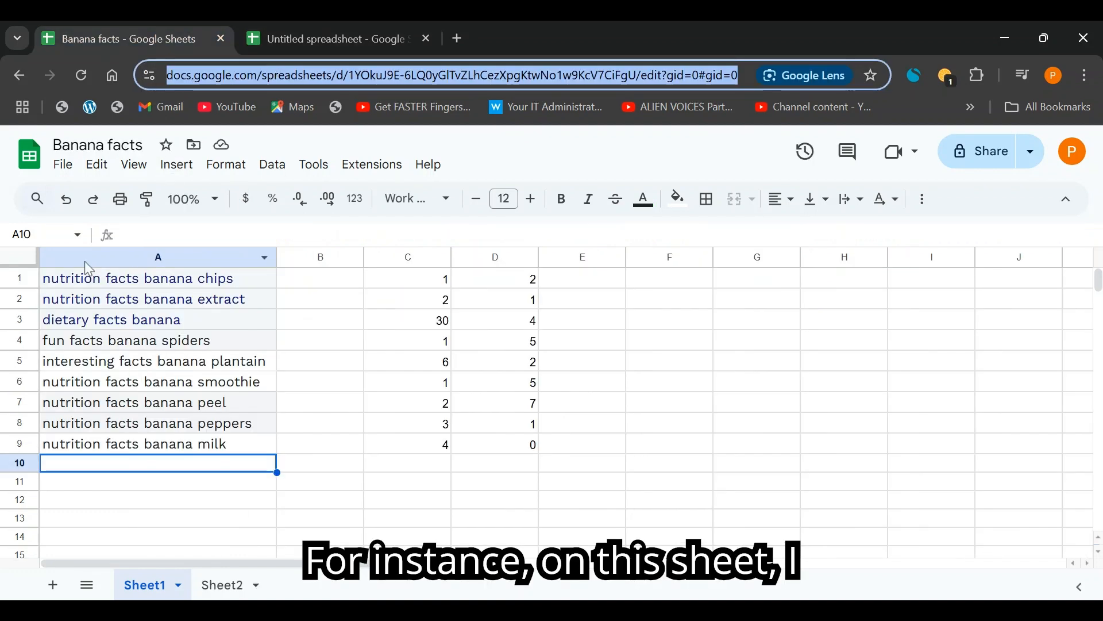
pyautogui.click(119, 282)
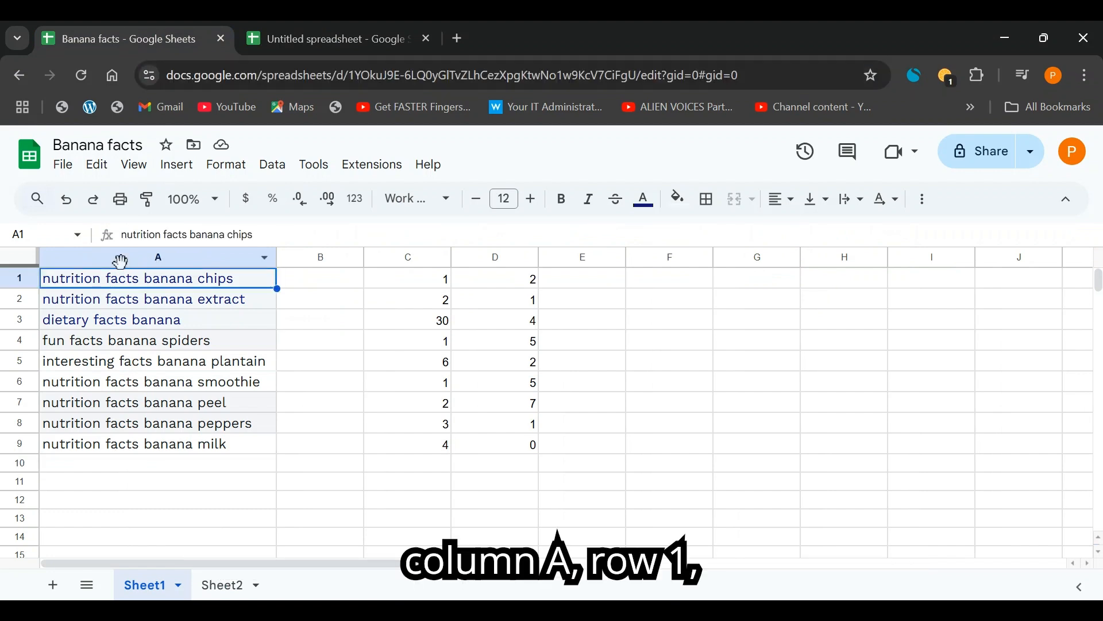
pyautogui.click(10, 417)
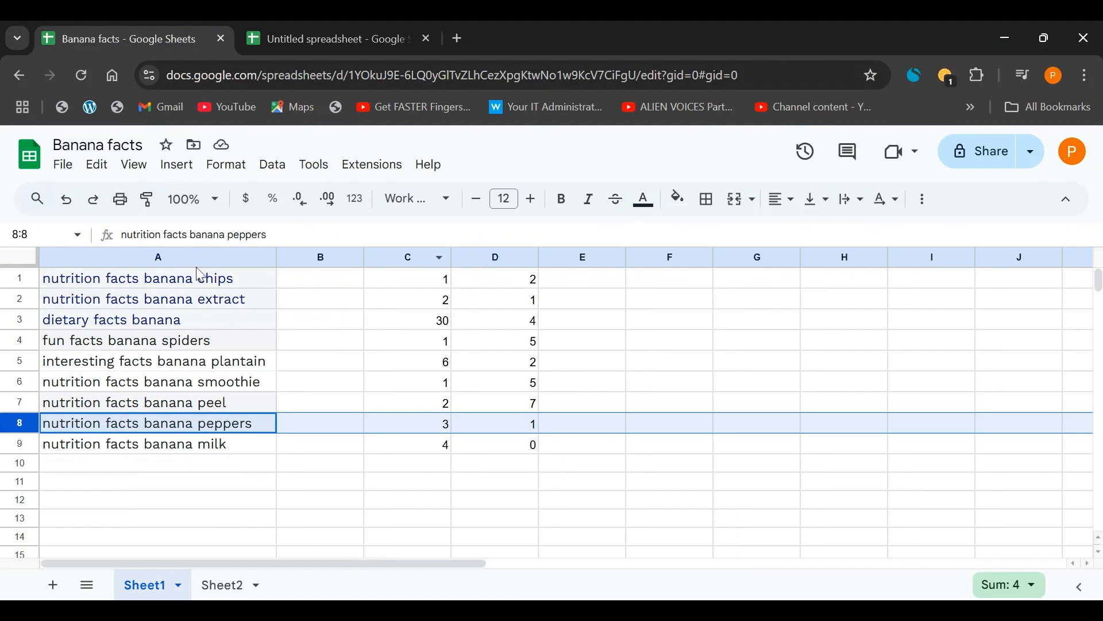
pyautogui.click(340, 28)
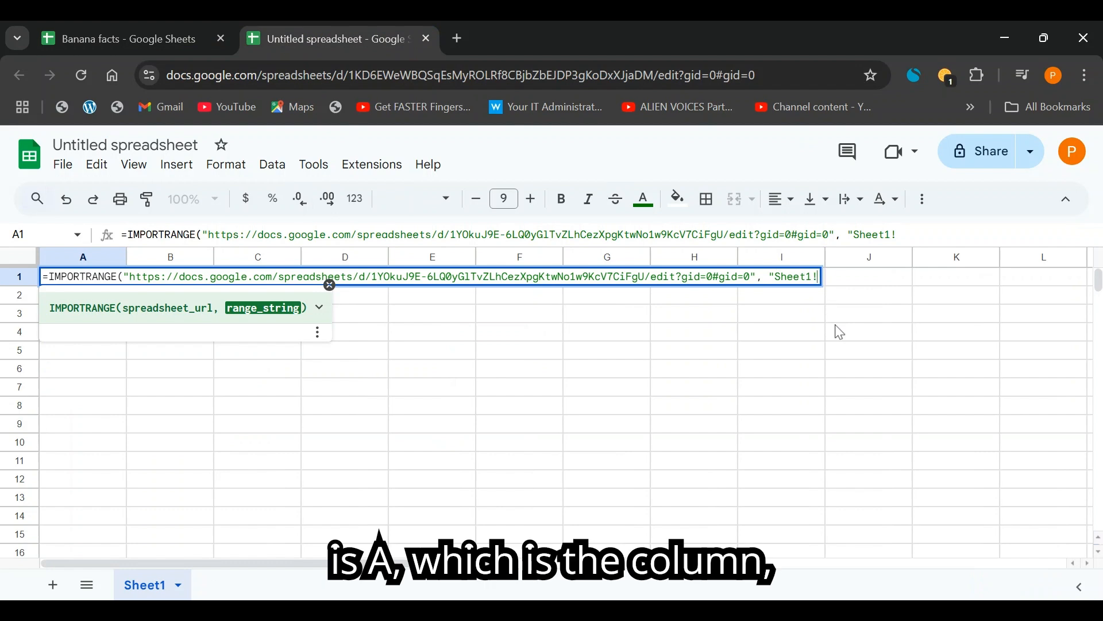
pyautogui.write('A')
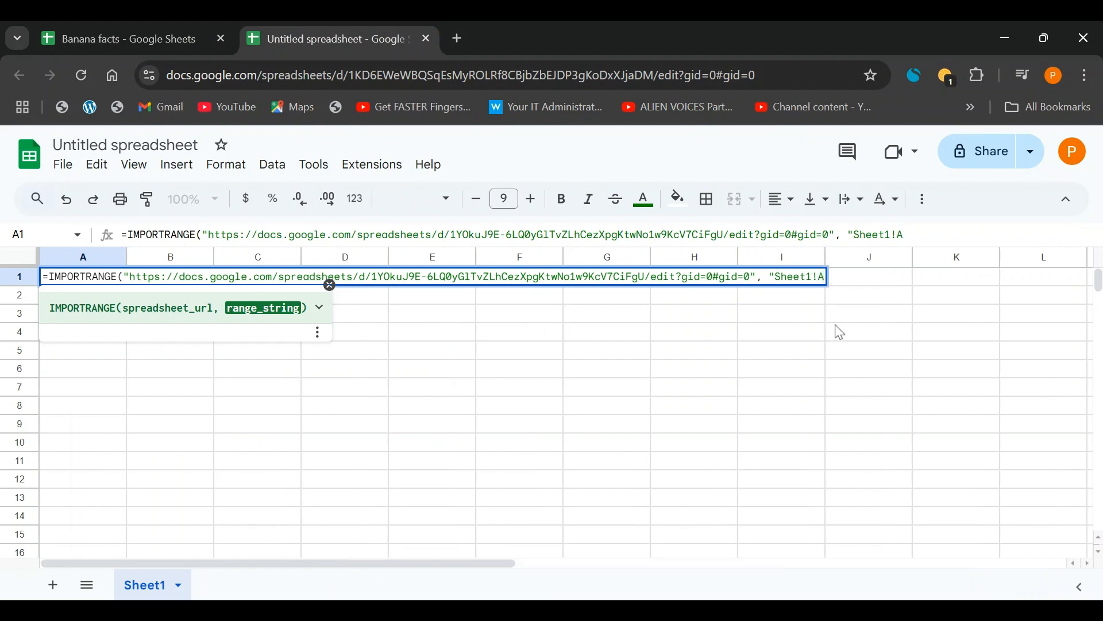
pyautogui.write('1')
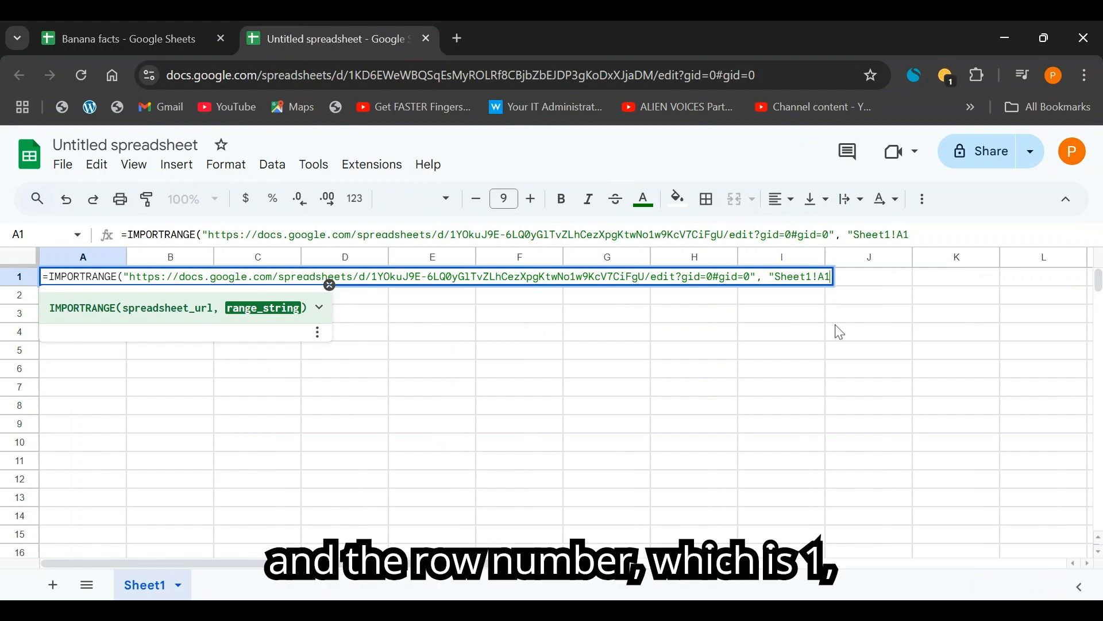
pyautogui.write(':')
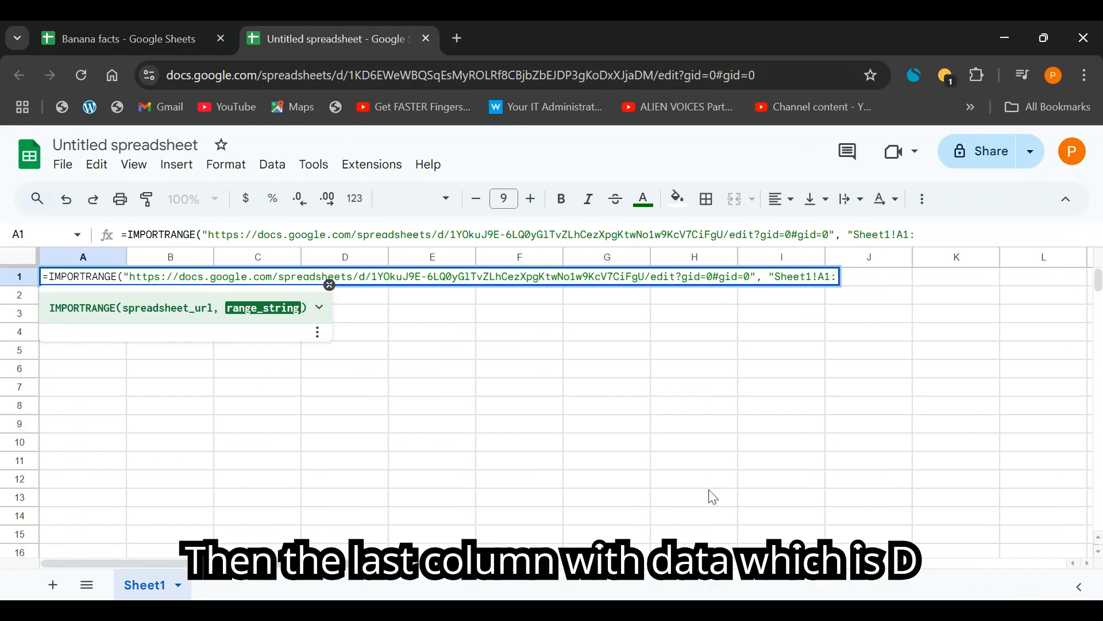
pyautogui.write('D')
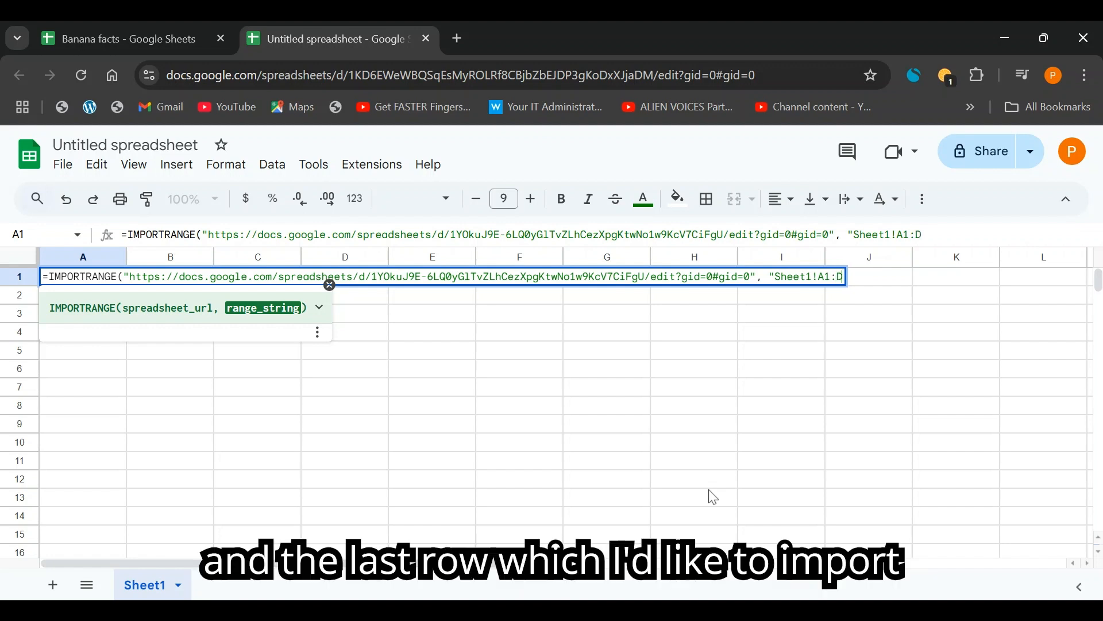
pyautogui.write('8')
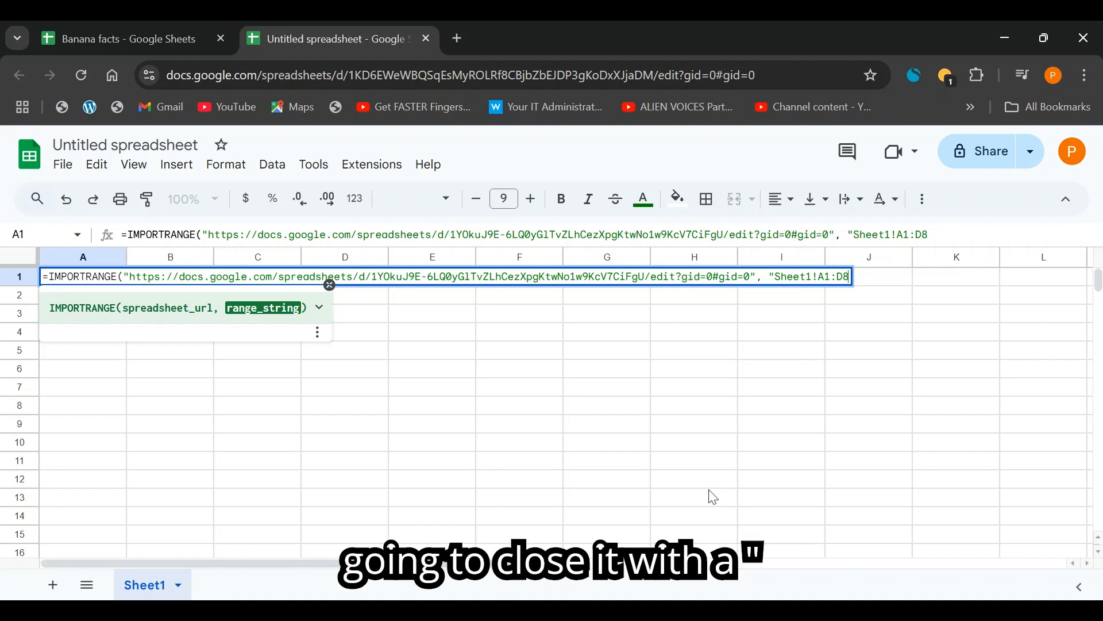
pyautogui.write('"')
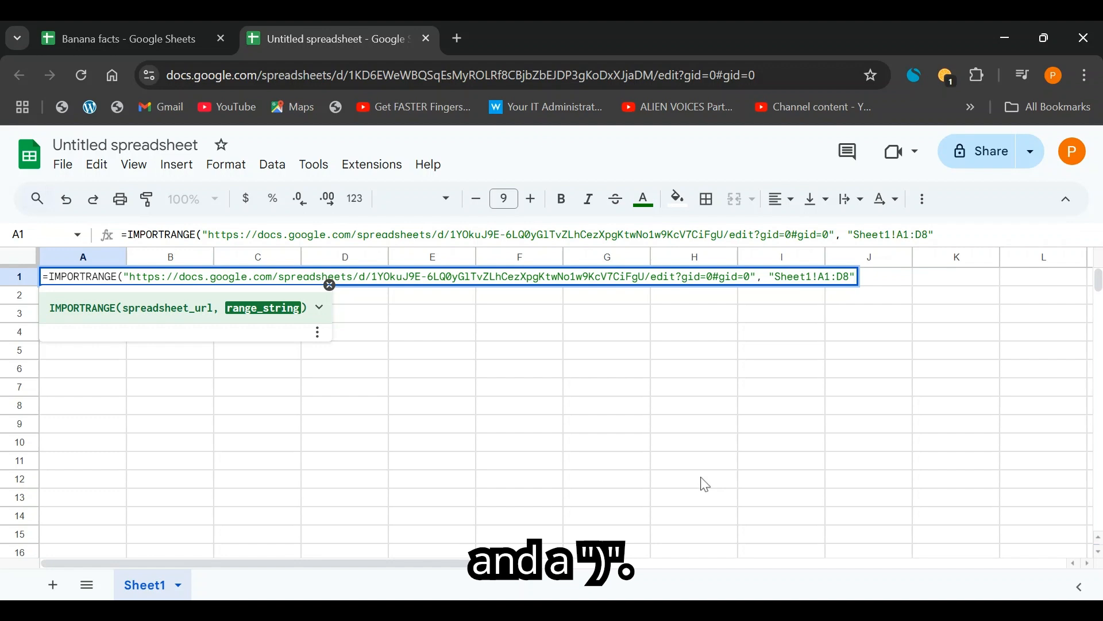
pyautogui.write(')')
pyautogui.press('Return')
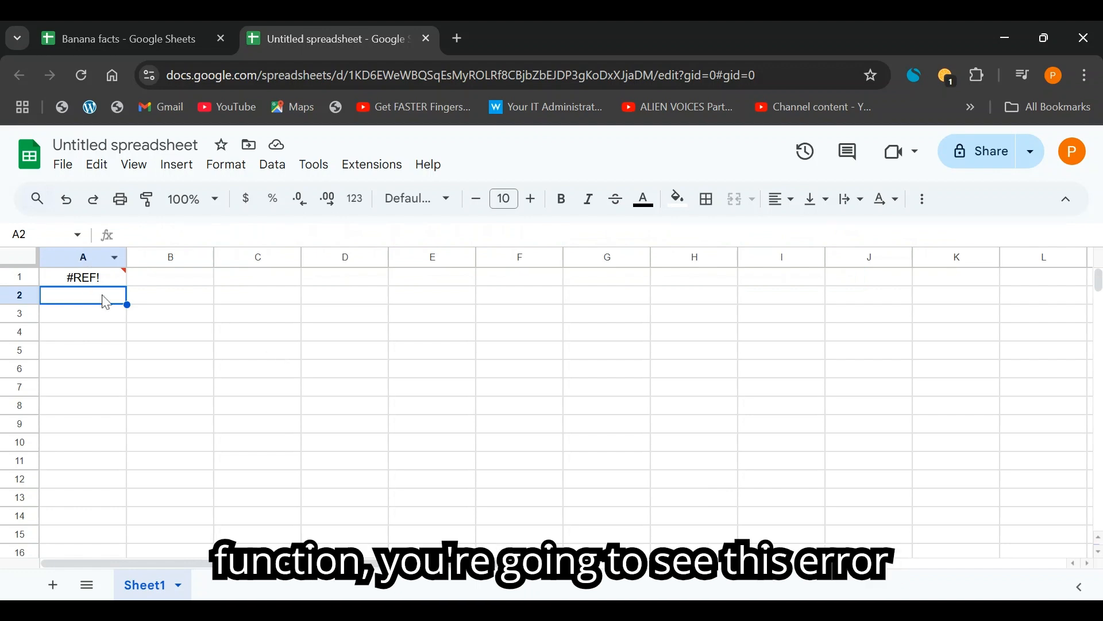
# Allow access on A1's #REF! error so the eight banana facts rows import.
pyautogui.moveTo(87, 284)
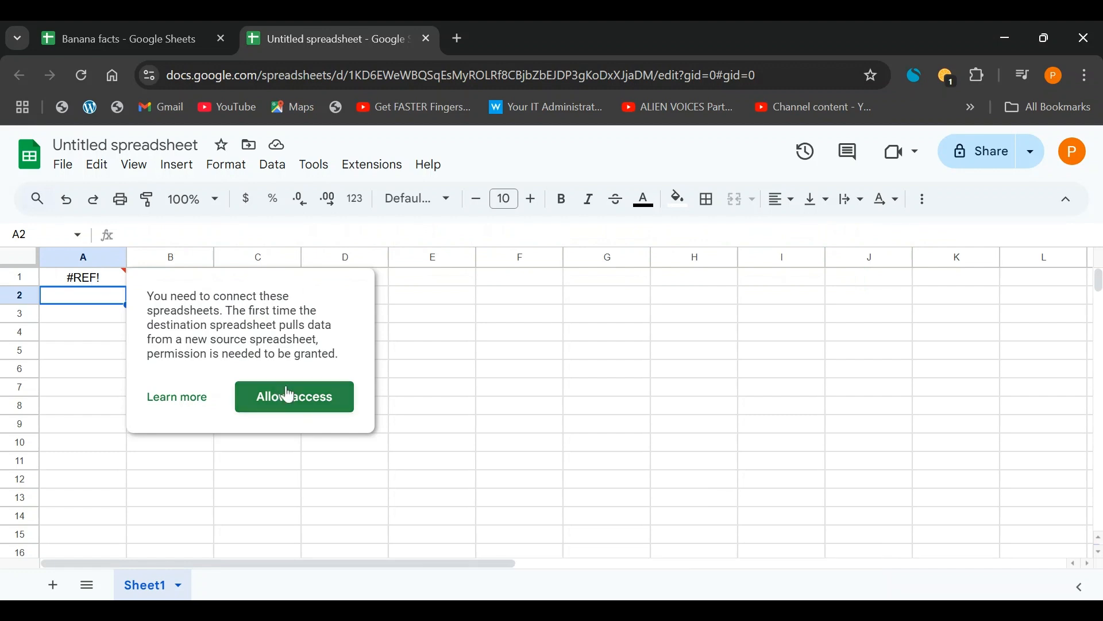
pyautogui.click(103, 282)
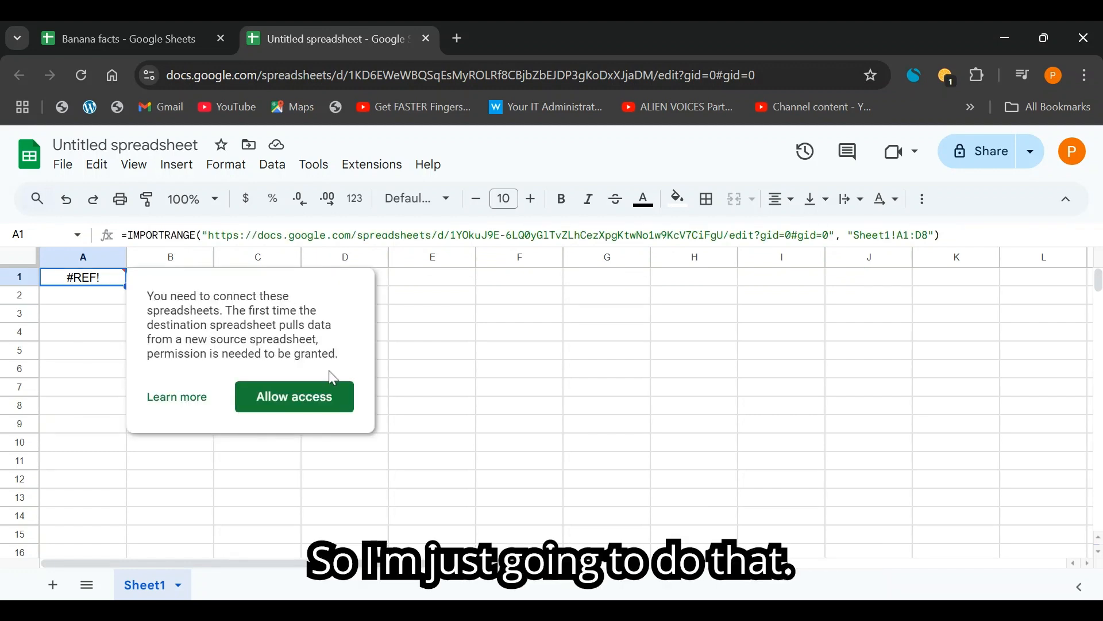
pyautogui.click(295, 402)
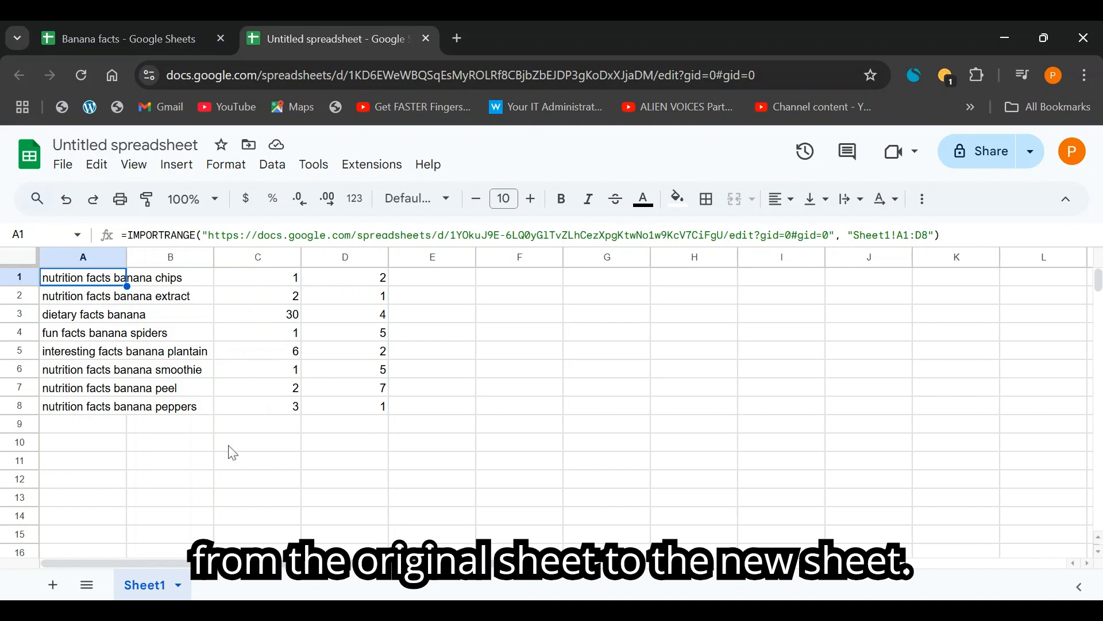
# Change A1's import range from Sheet1!A1:D8 to the open-ended Sheet1!A1:D.
pyautogui.click(931, 236)
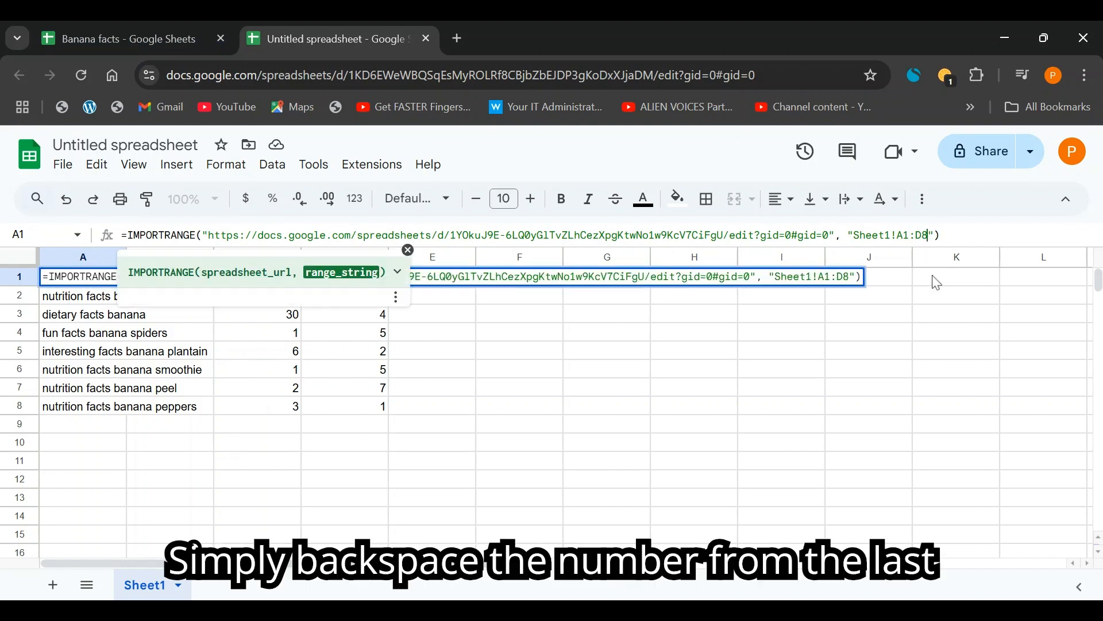
pyautogui.press('BackSpace')
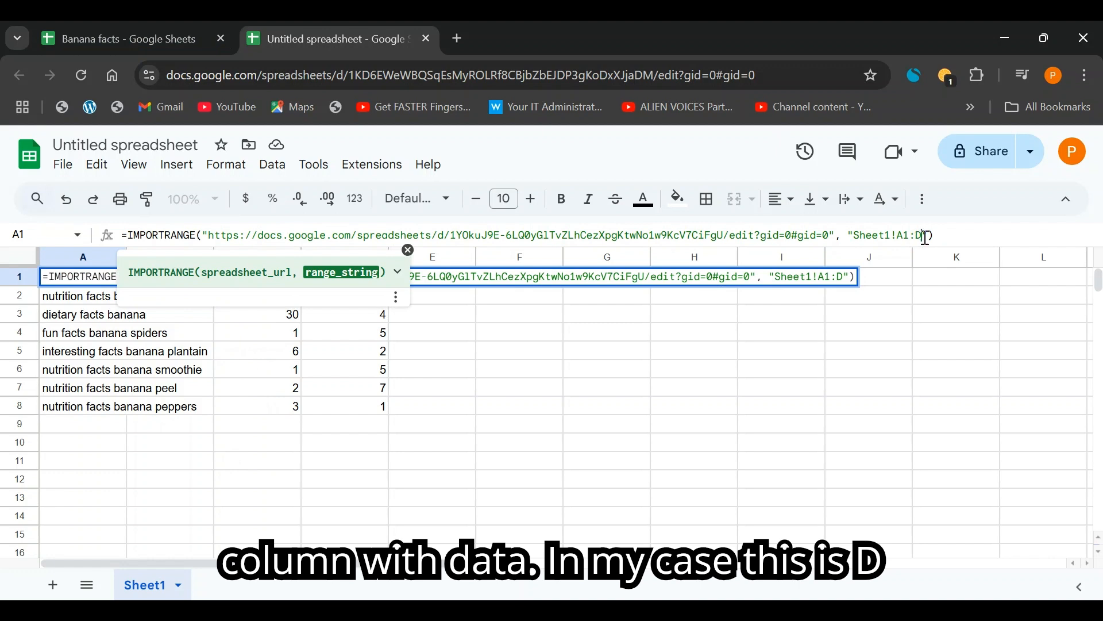
pyautogui.click(892, 393)
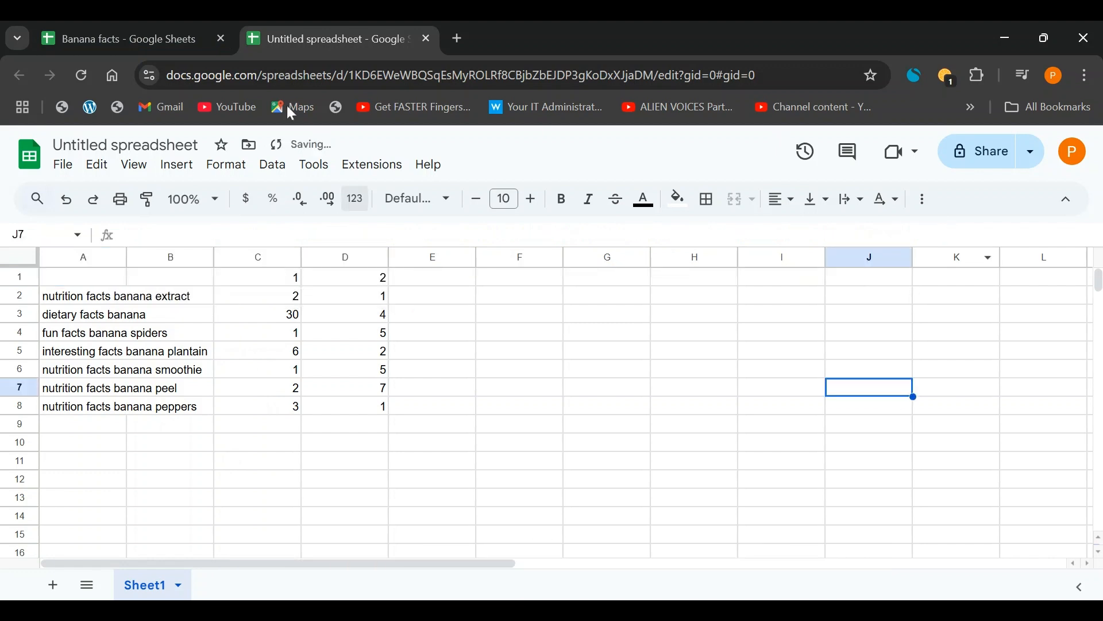
# Add test text 'gtyhg' to Banana facts A10 and confirm it appears in the import.
pyautogui.click(174, 26)
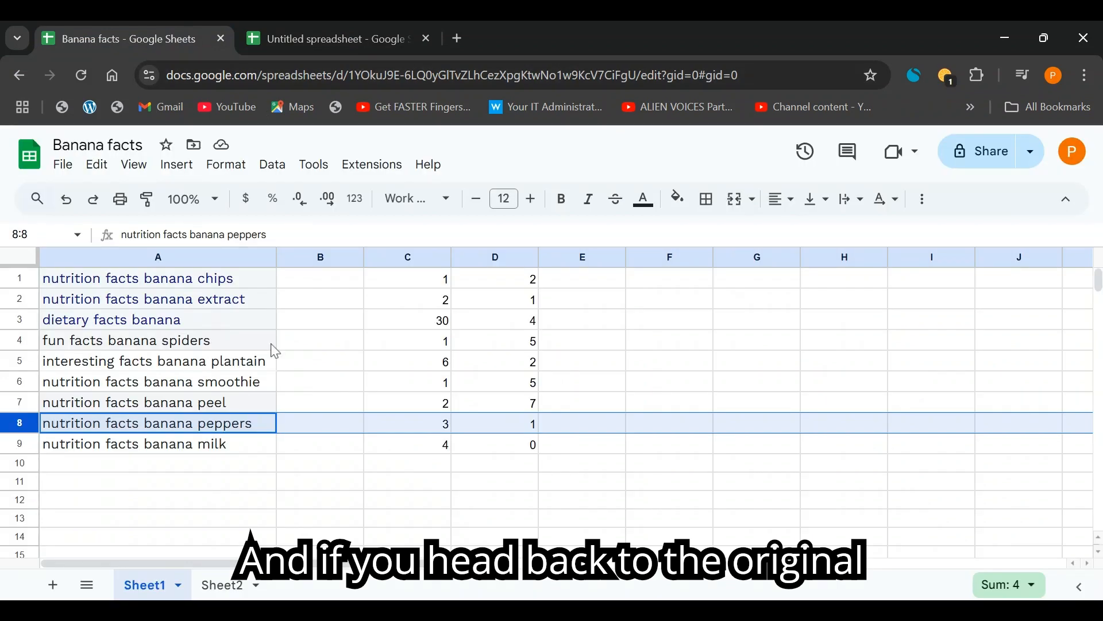
pyautogui.click(145, 464)
pyautogui.write('gty')
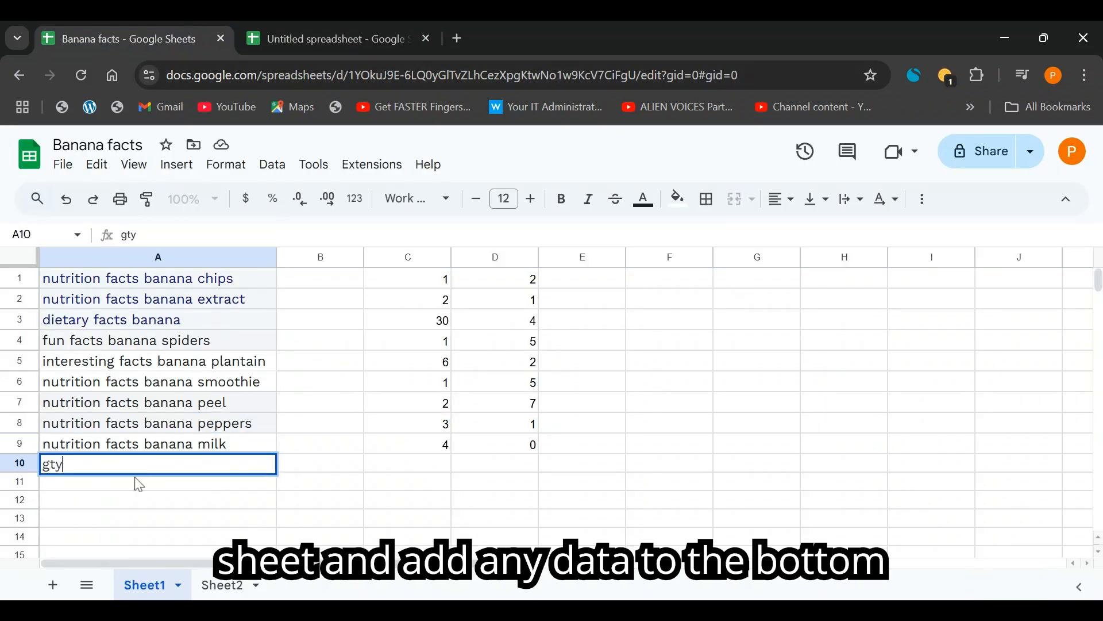
pyautogui.write('hg')
pyautogui.click(282, 26)
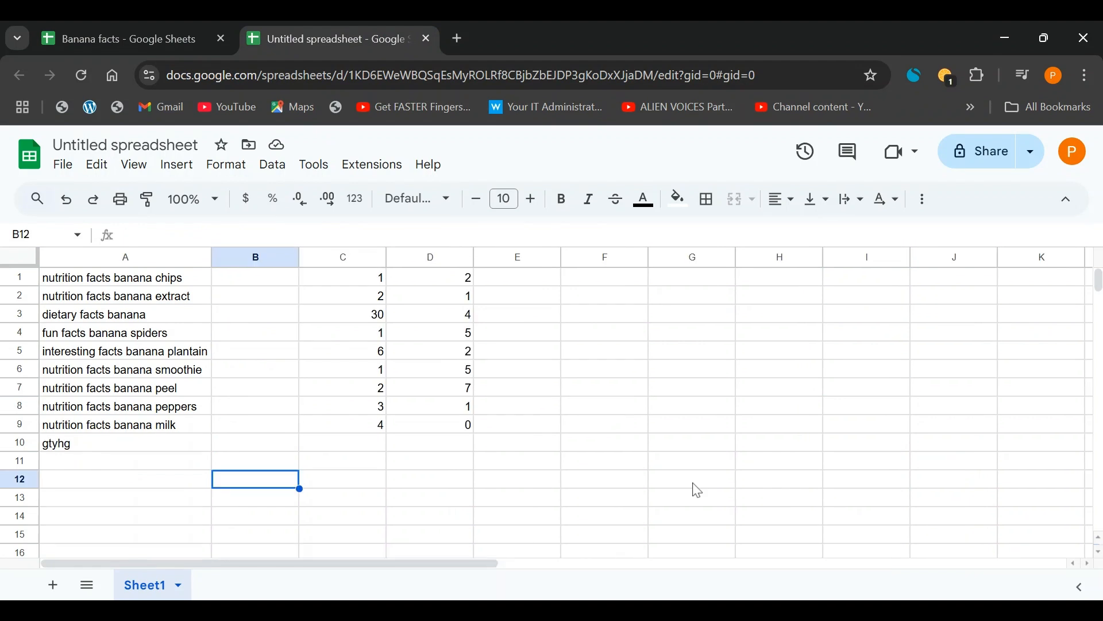
pyautogui.press('Up')
pyautogui.press('Up')
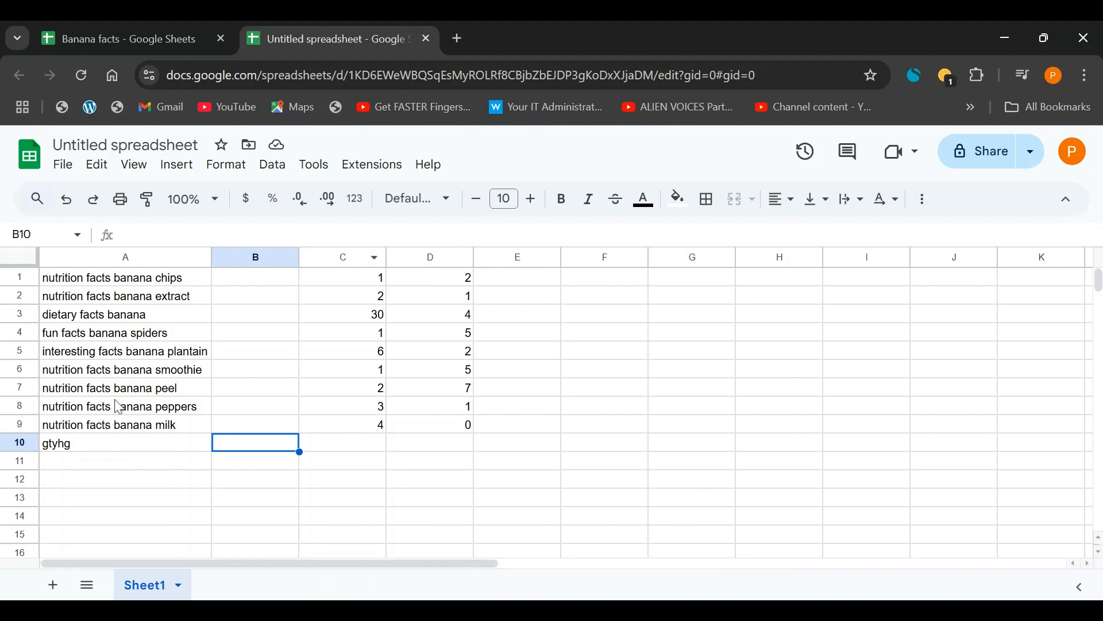
# Inspect the IMPORTRANGE formula in A1 and leave it unchanged.
pyautogui.click(135, 446)
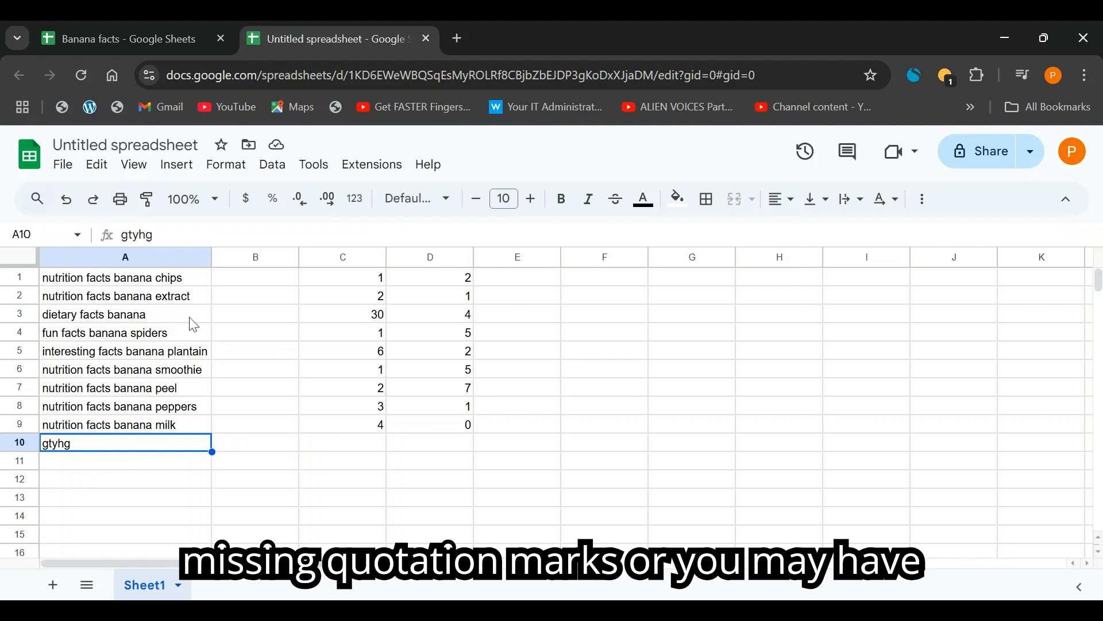
pyautogui.click(145, 282)
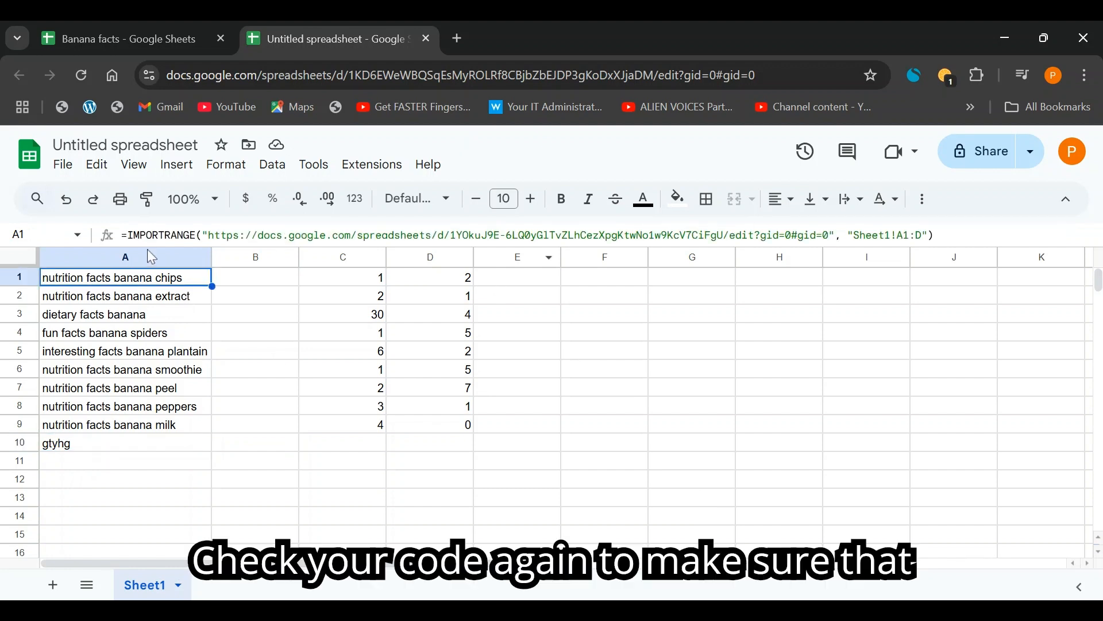
pyautogui.click(129, 236)
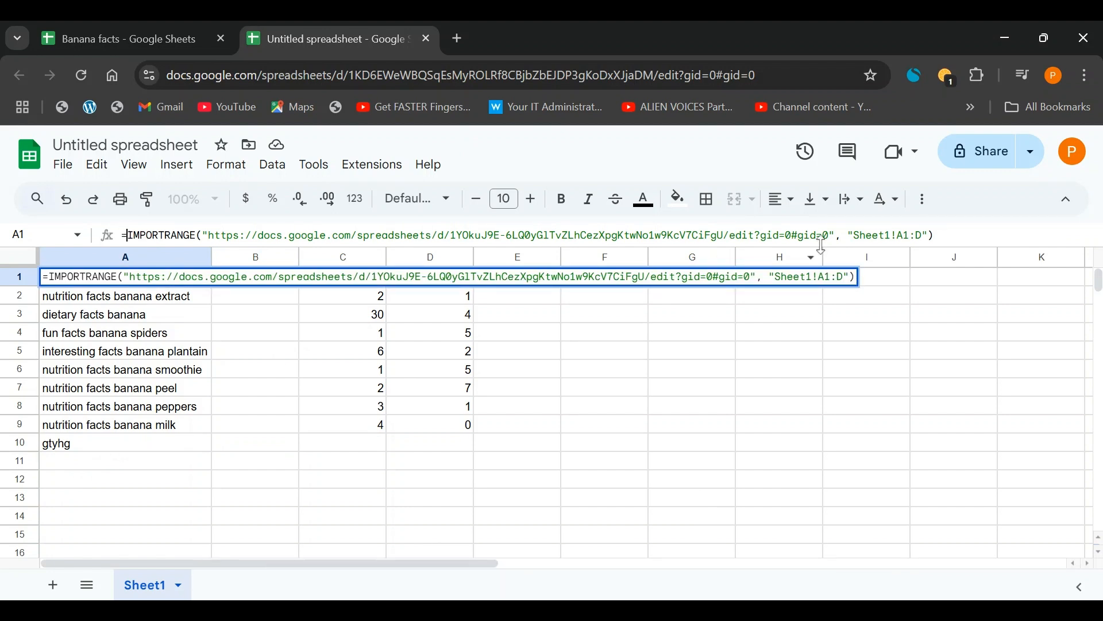
pyautogui.click(858, 236)
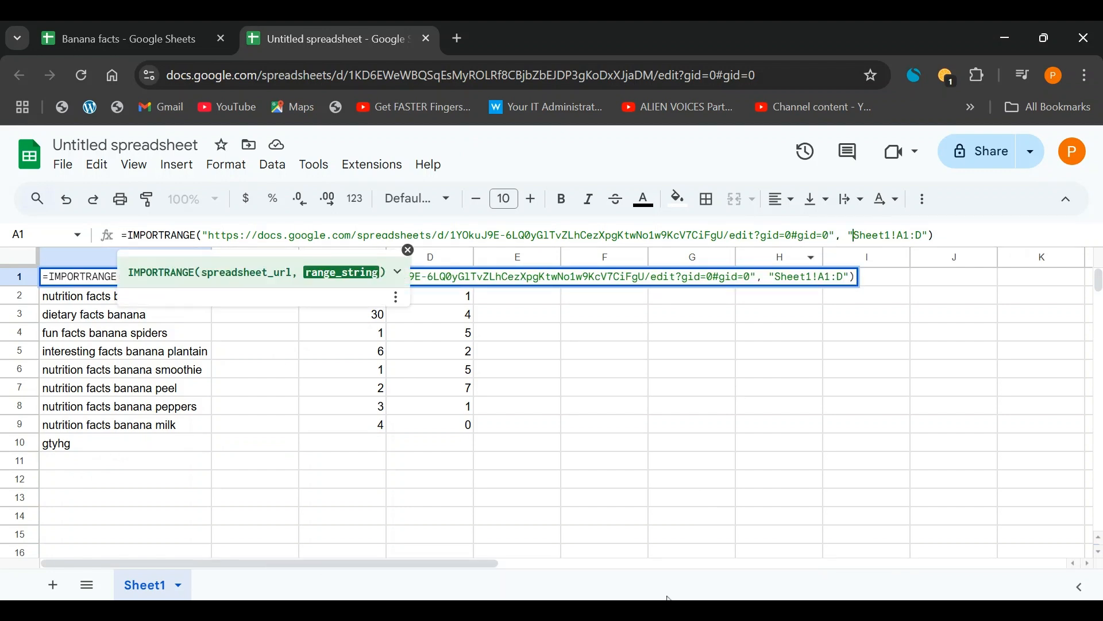
pyautogui.click(692, 479)
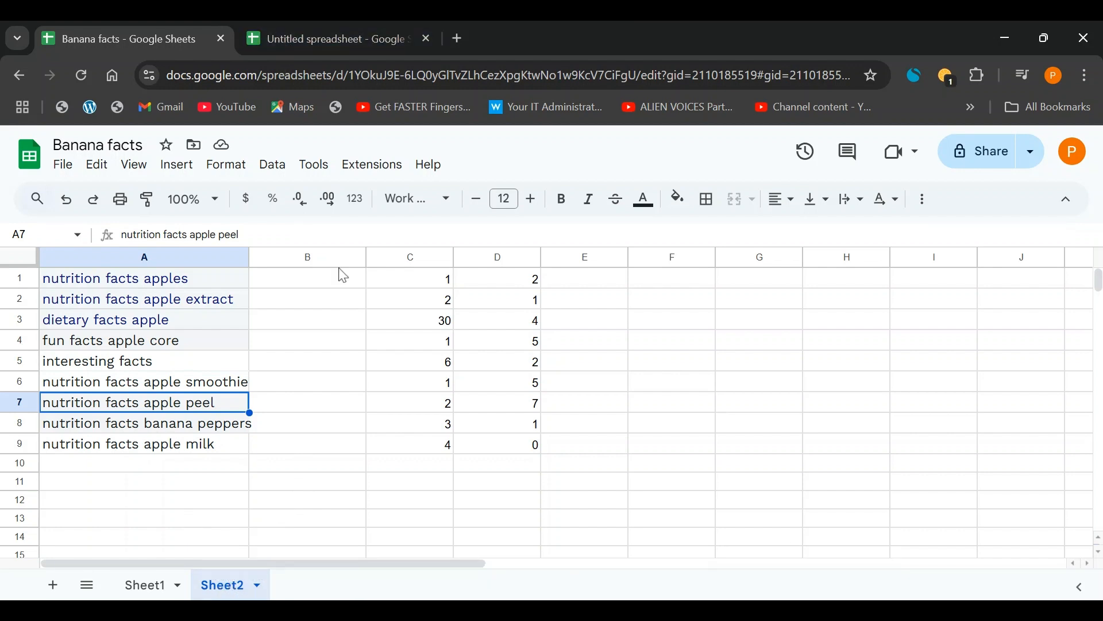
# Copy A1's IMPORTRANGE formula into A1 of a newly added Sheet2.
pyautogui.hotkey('ctrl', 'Tab')
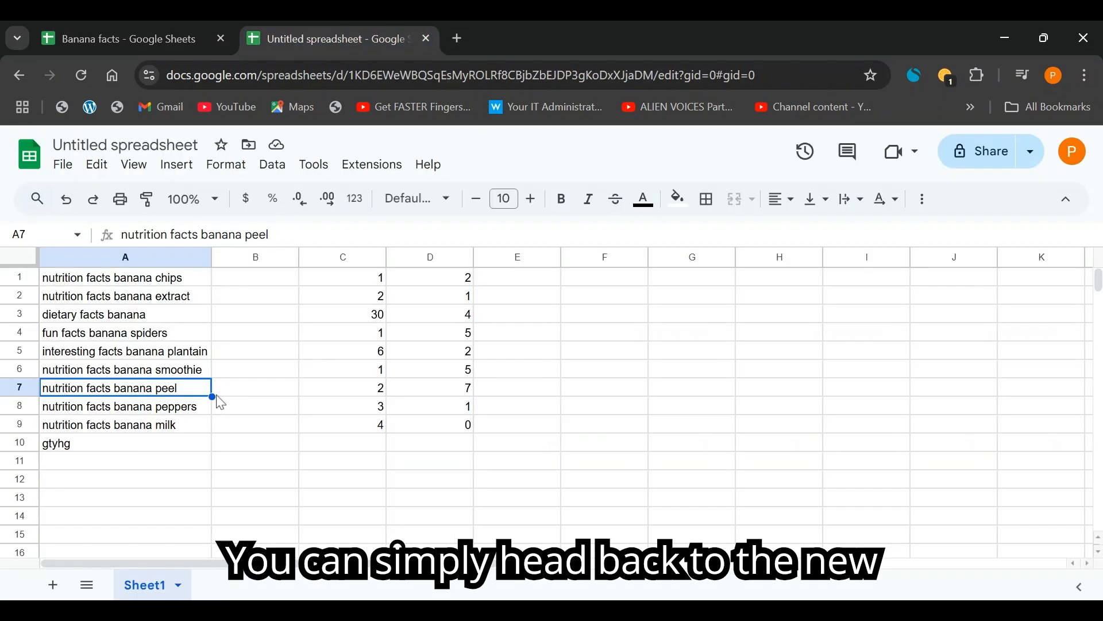
pyautogui.click(153, 284)
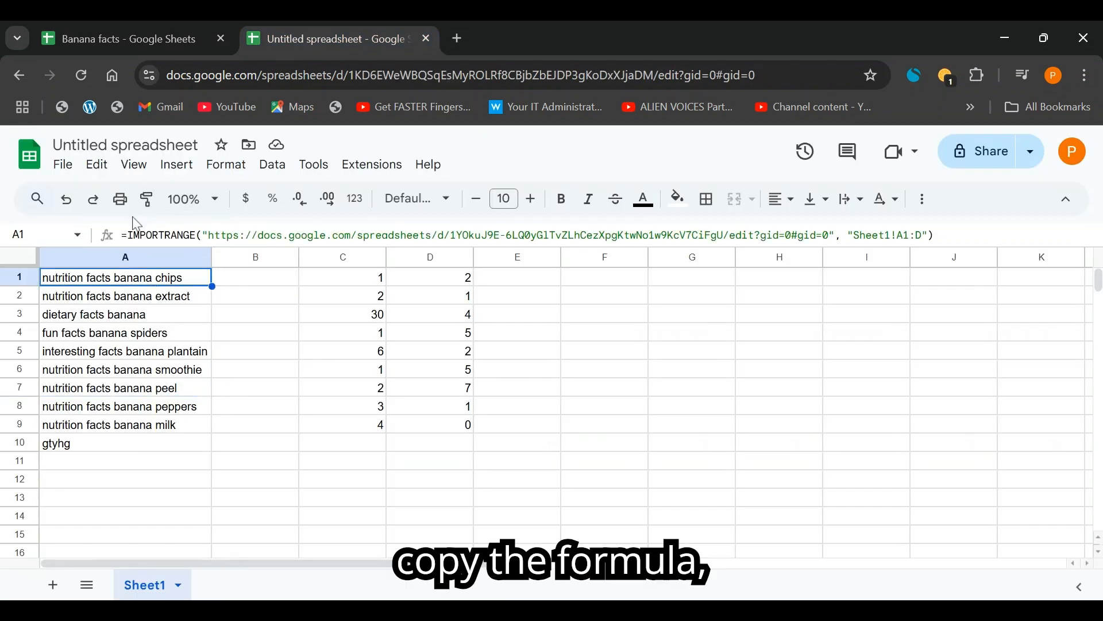
pyautogui.moveTo(126, 235); pyautogui.dragTo(919, 230)
pyautogui.hotkey('ctrl', 'c')
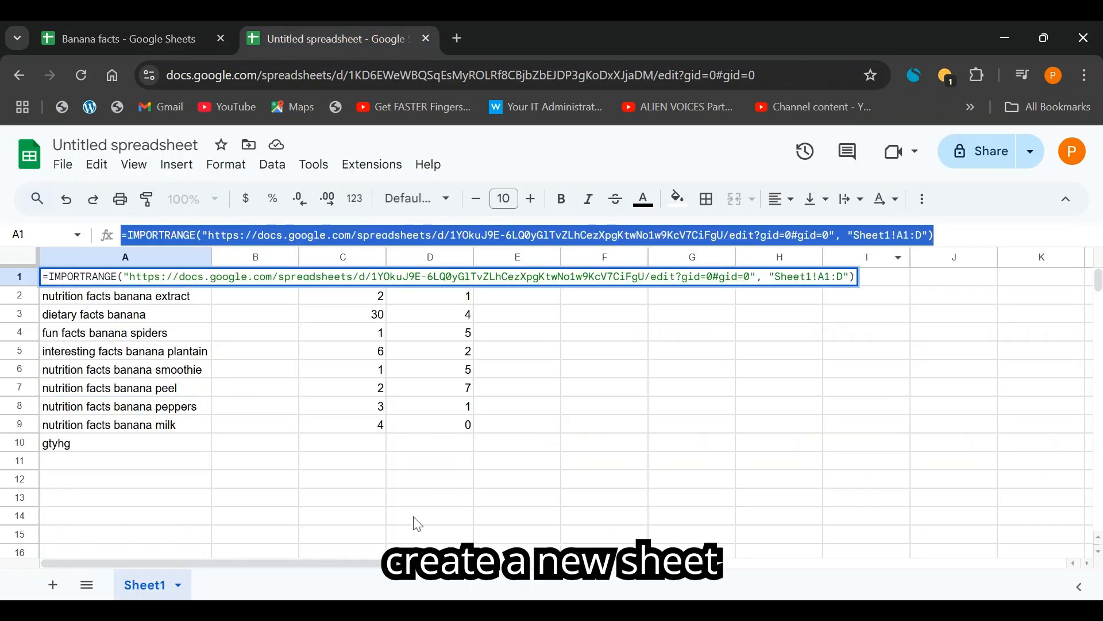
pyautogui.click(51, 586)
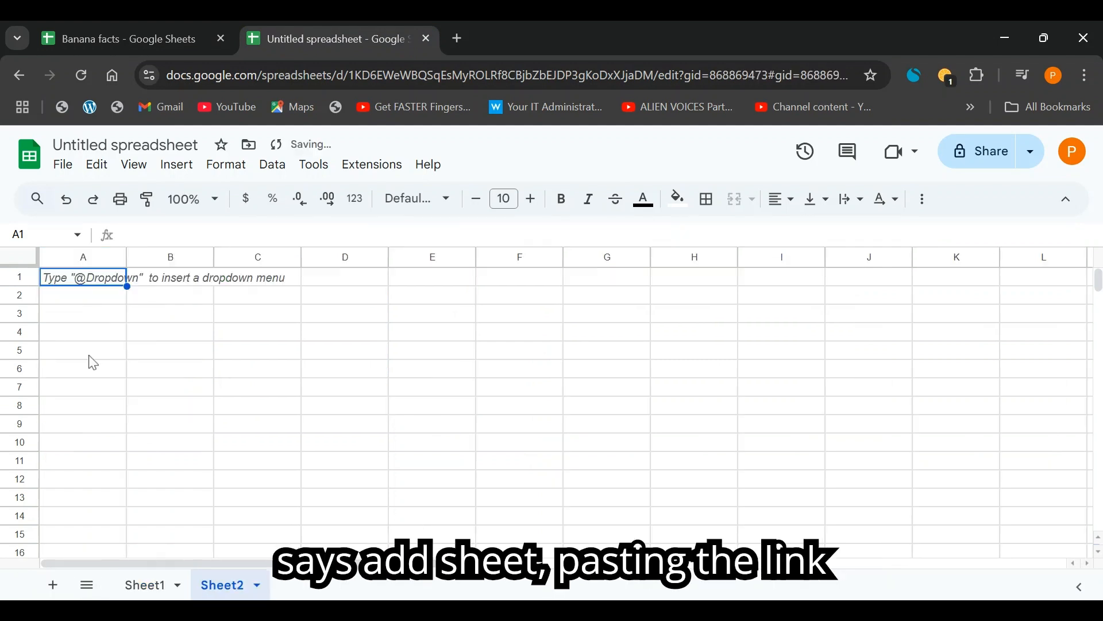
pyautogui.hotkey('ctrl', 'v')
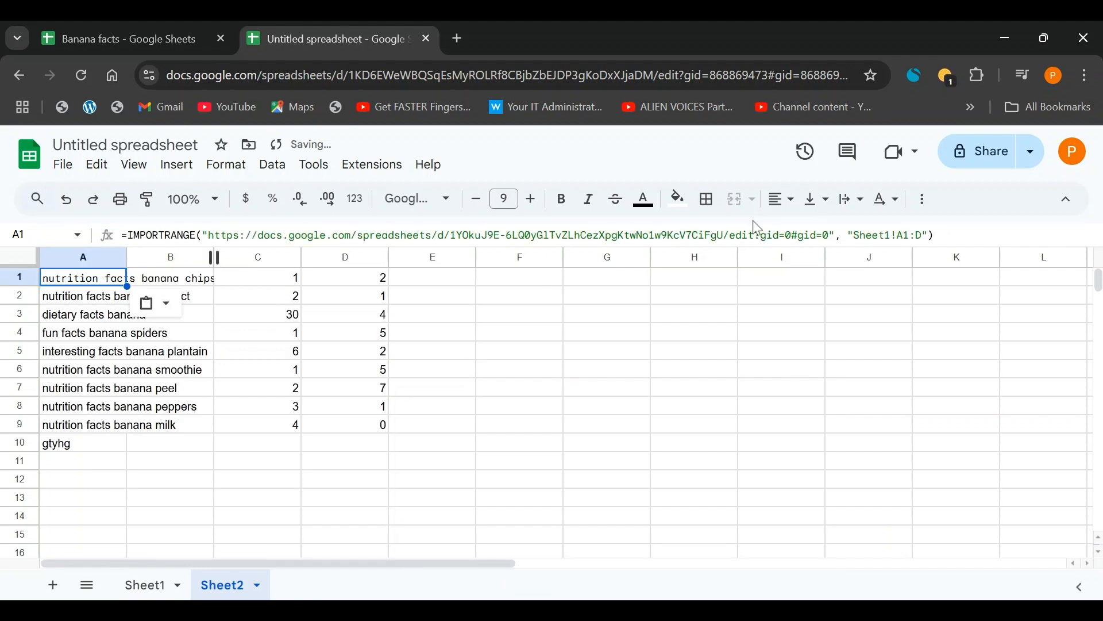
pyautogui.click(892, 236)
# Point the Sheet2 formula at Sheet2!A1:D and compare the imported apple rows with the source.
pyautogui.press('BackSpace')
pyautogui.write('2')
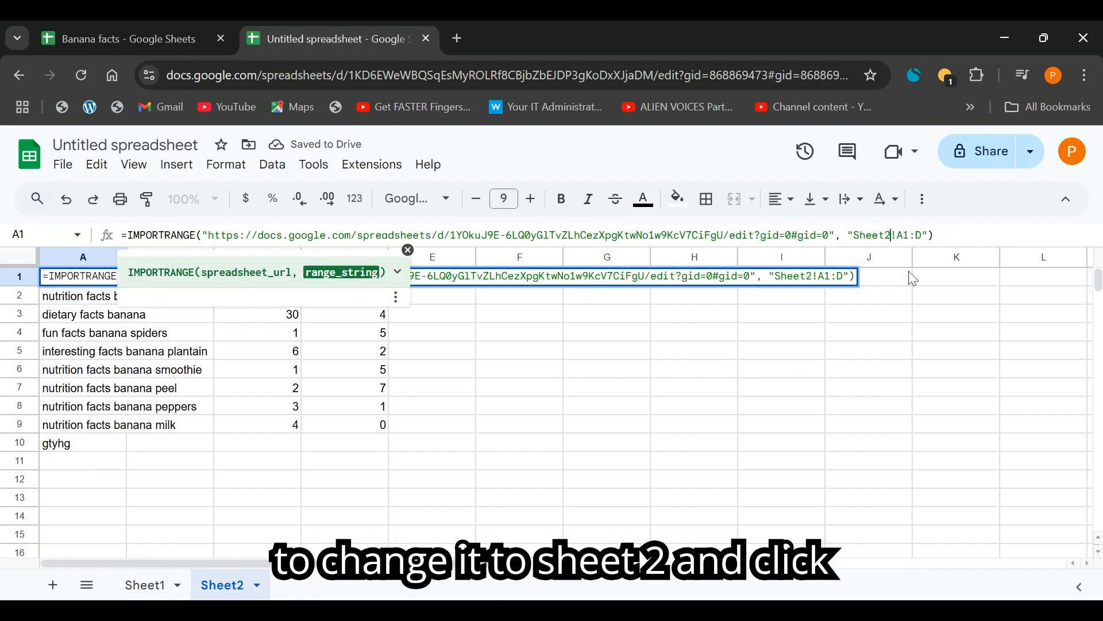
pyautogui.press('Return')
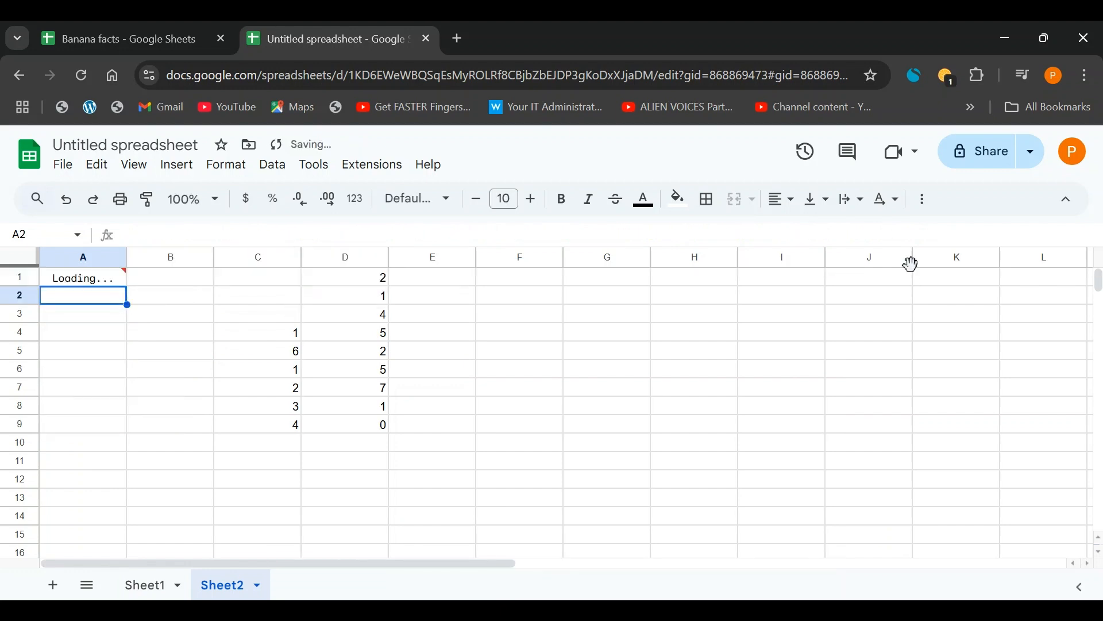
pyautogui.click(118, 348)
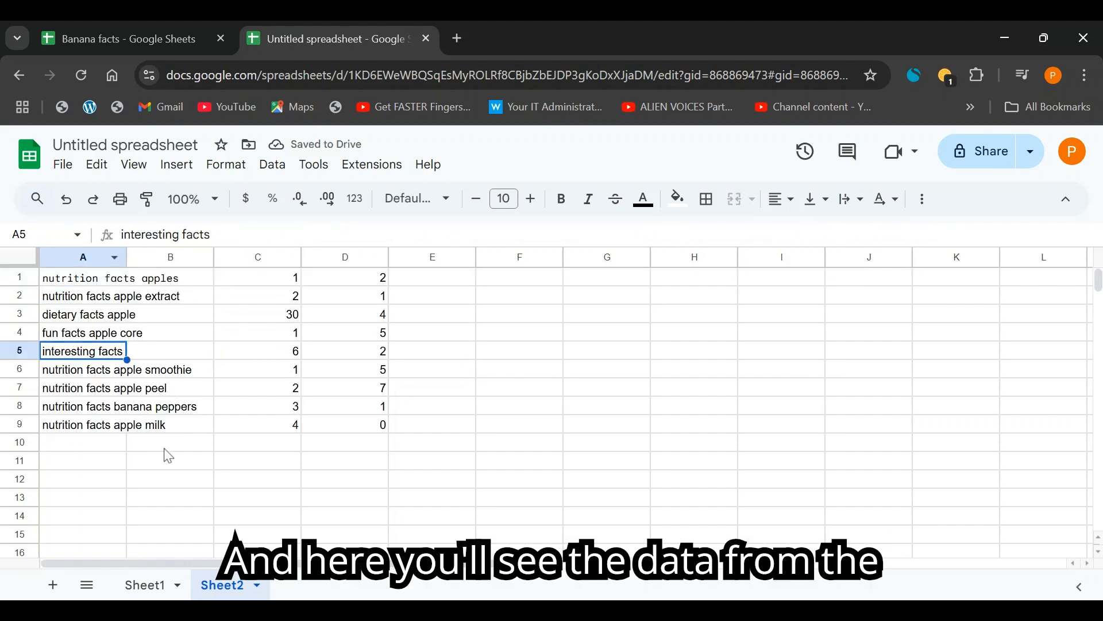
pyautogui.click(140, 26)
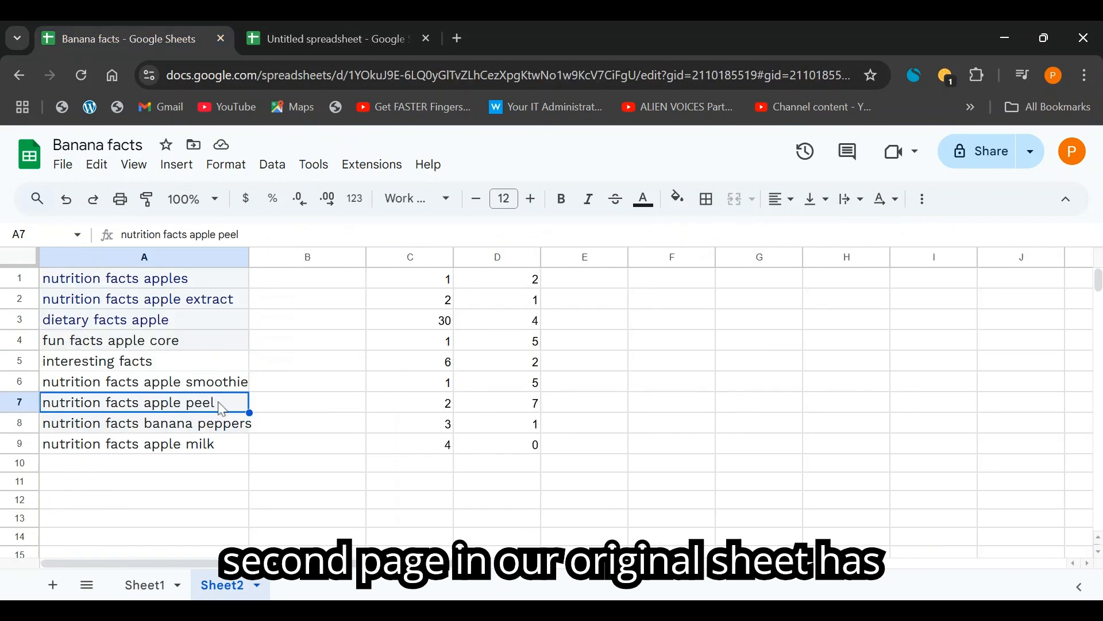
pyautogui.hotkey('ctrl', 'Tab')
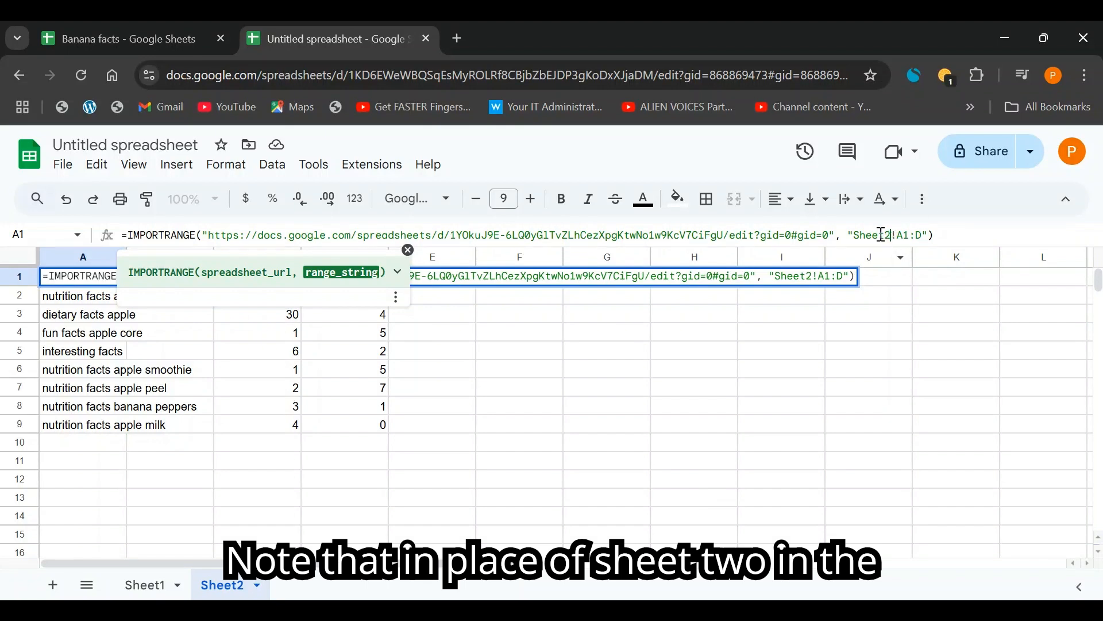
# Select the sheet name Sheet2 in the formula, then return to the Banana facts spreadsheet.
pyautogui.moveTo(891, 235); pyautogui.dragTo(854, 236)
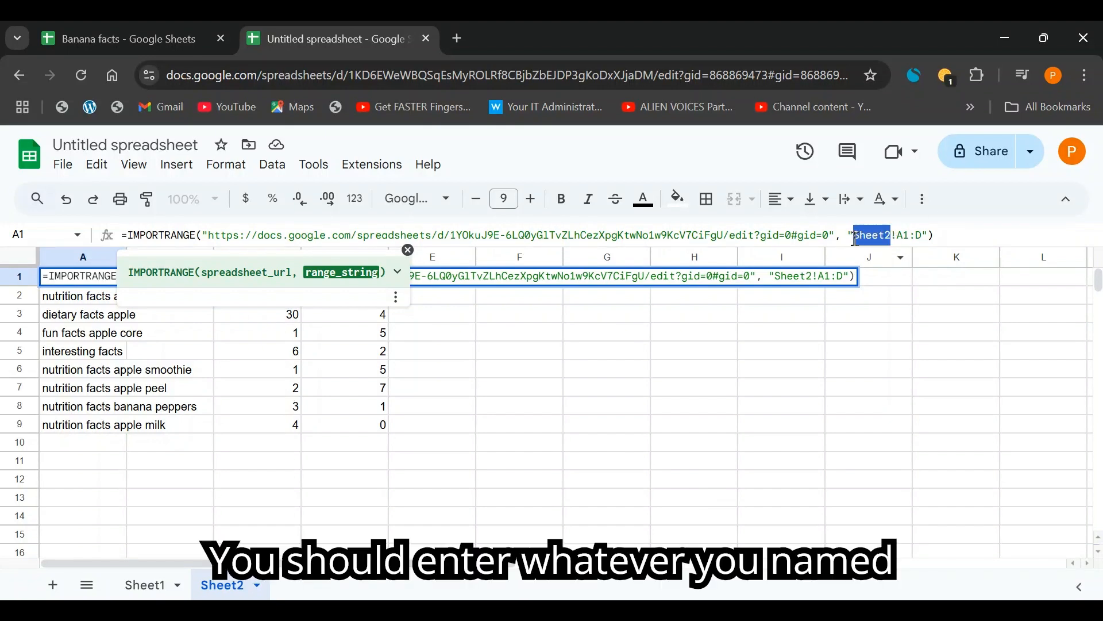
pyautogui.click(121, 38)
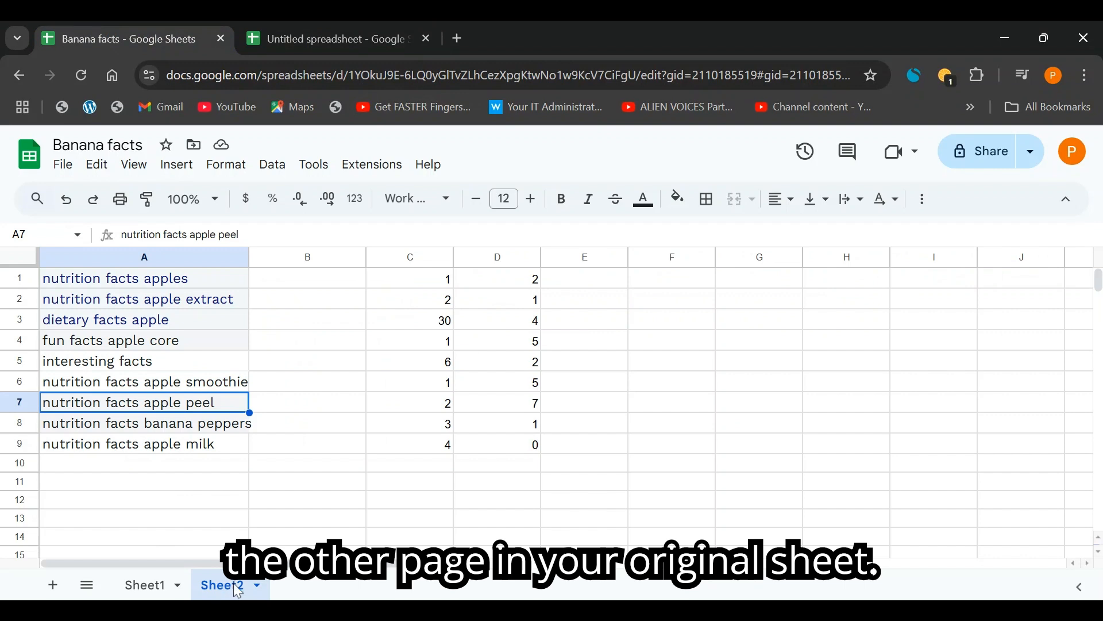